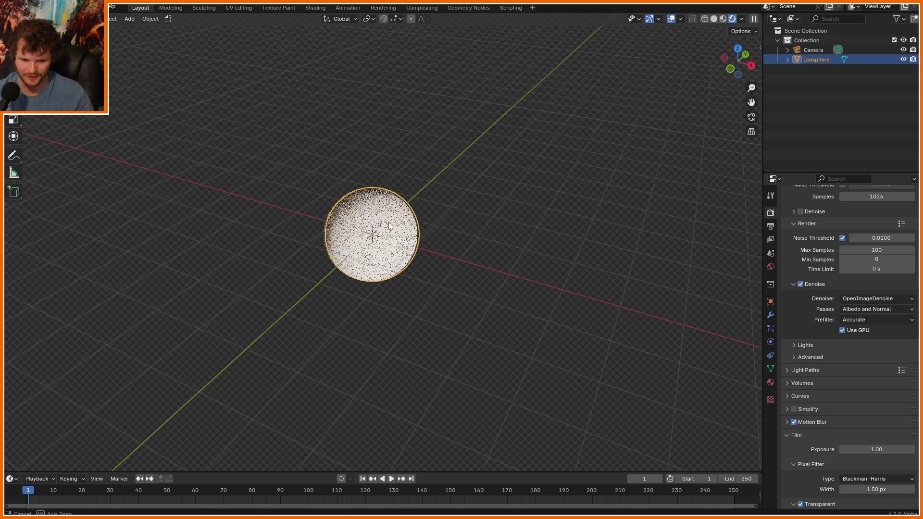
Step: Replace the existing sphere with a new ico sphere and reduce it to 1 subdivision
click(753, 120)
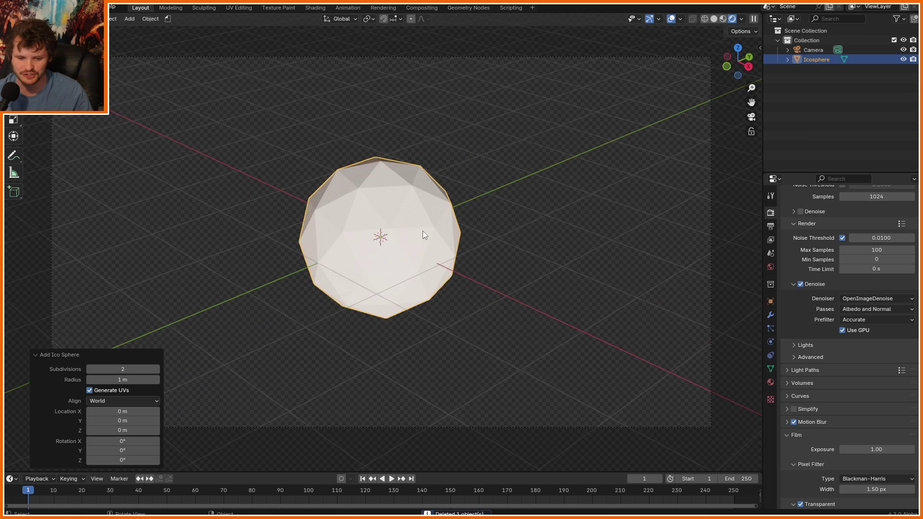
scroll(411, 211, up, 4)
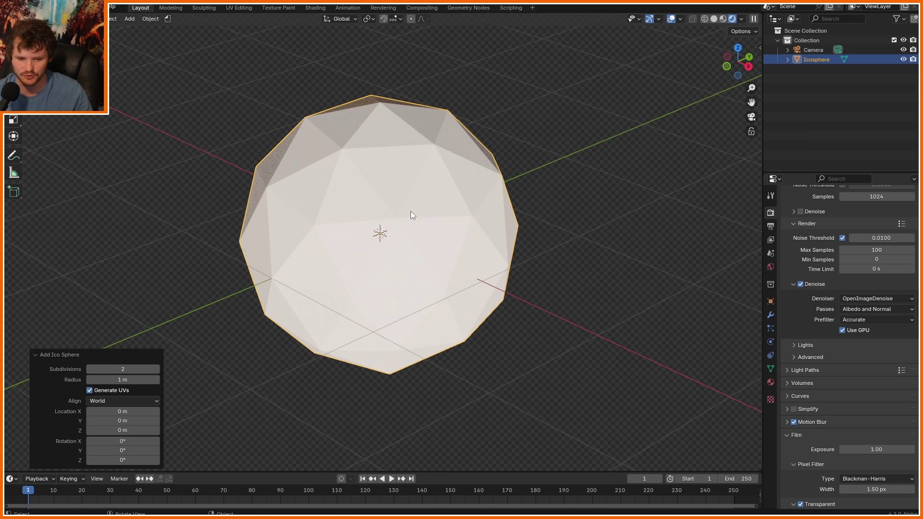
click(89, 369)
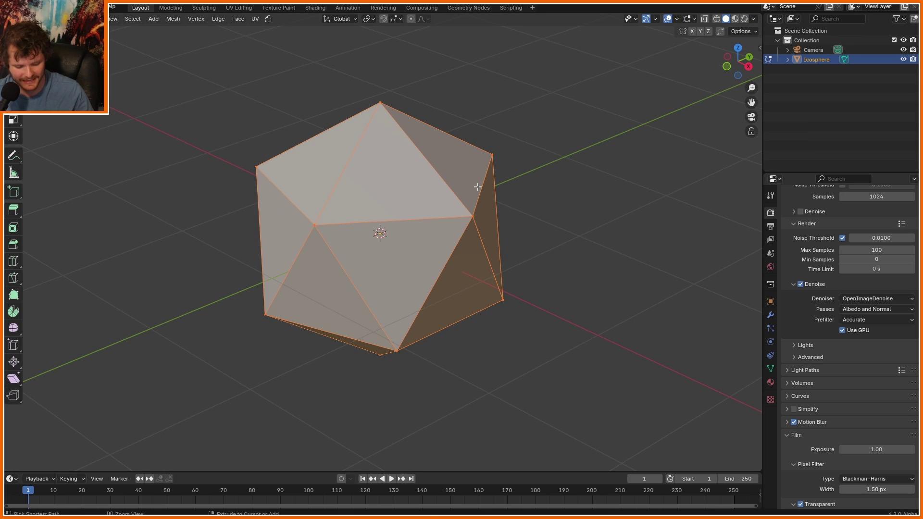
Step: Try bevelling all of the icosphere's vertices in Edit Mode and pick out the resulting hexagon and pentagon faces
key(ctrl+b)
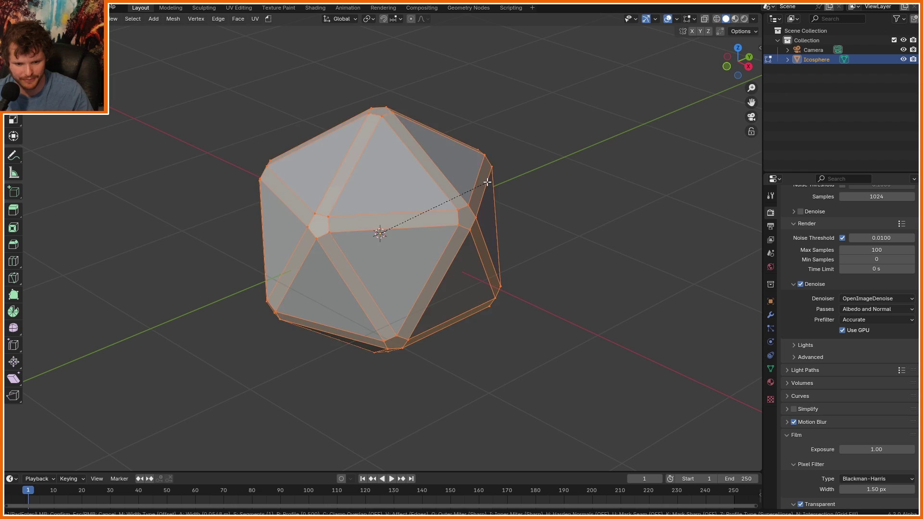
key(v)
click(368, 165)
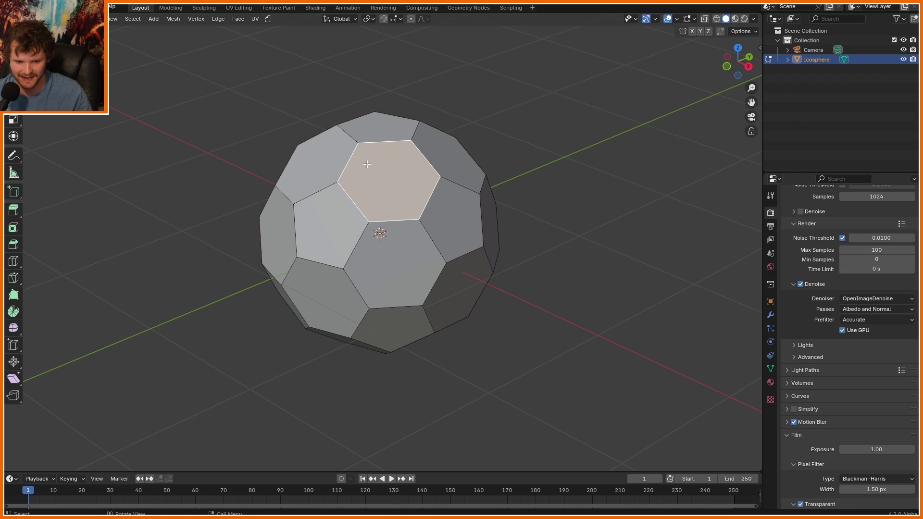
click(328, 222)
click(462, 215)
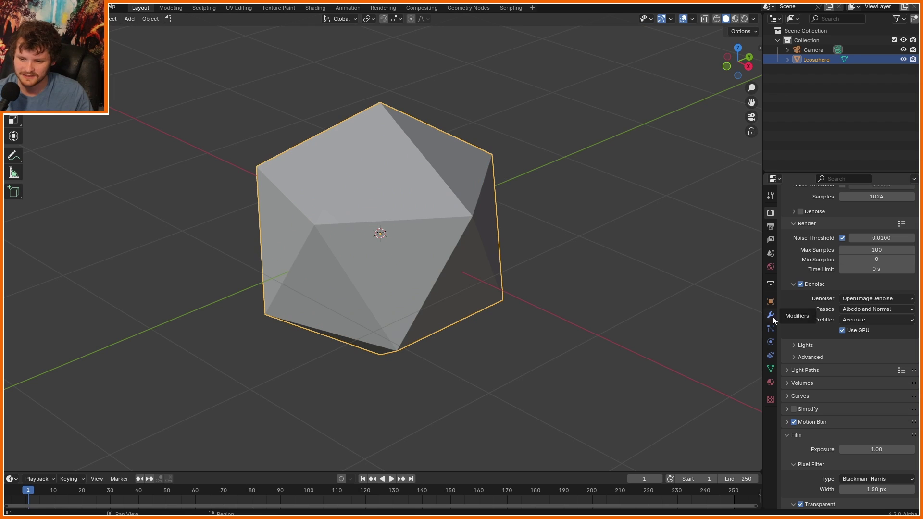
Step: Add a Bevel modifier to the icosphere, set it to Vertices, and set the amount to 0.371 m
click(771, 316)
click(839, 213)
click(826, 214)
text(be)
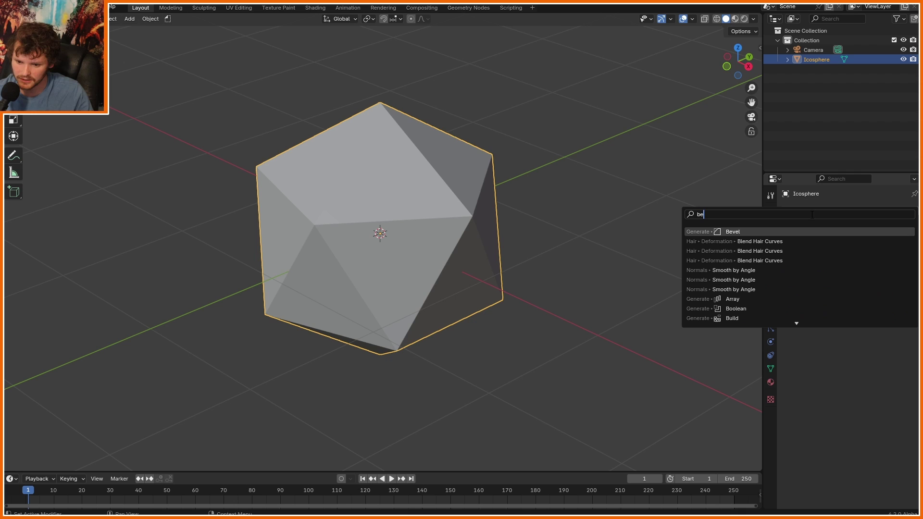
click(776, 231)
click(827, 241)
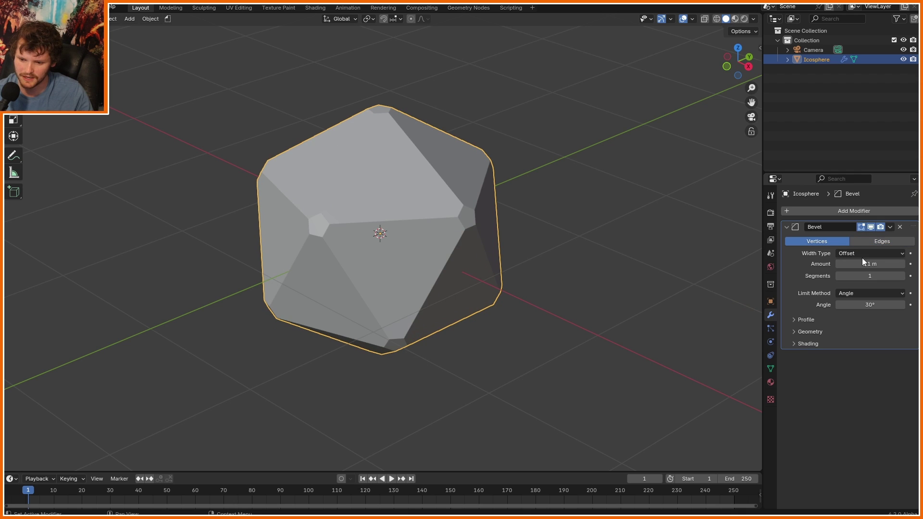
drag(863, 264, 864, 263)
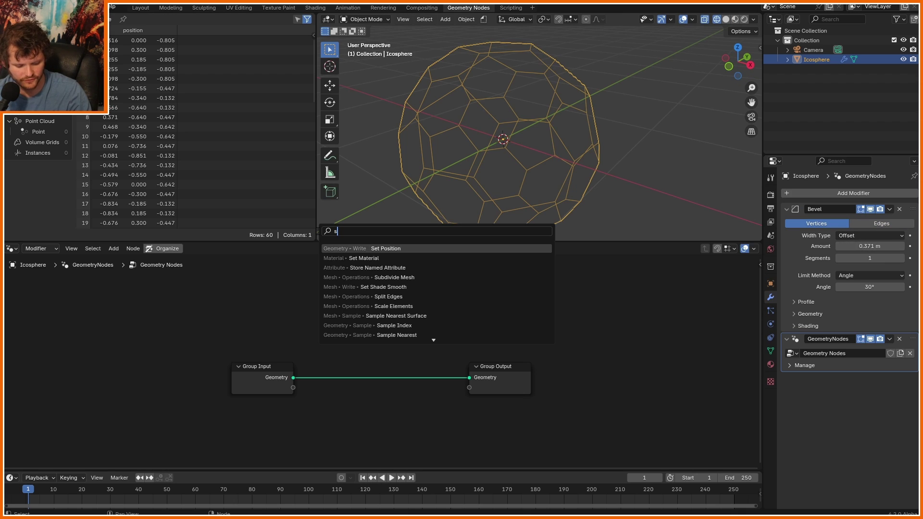
Step: Insert a Subdivide Mesh node at level 4 between Group Input and Group Output, and switch the viewport to solid shading
text(ubd)
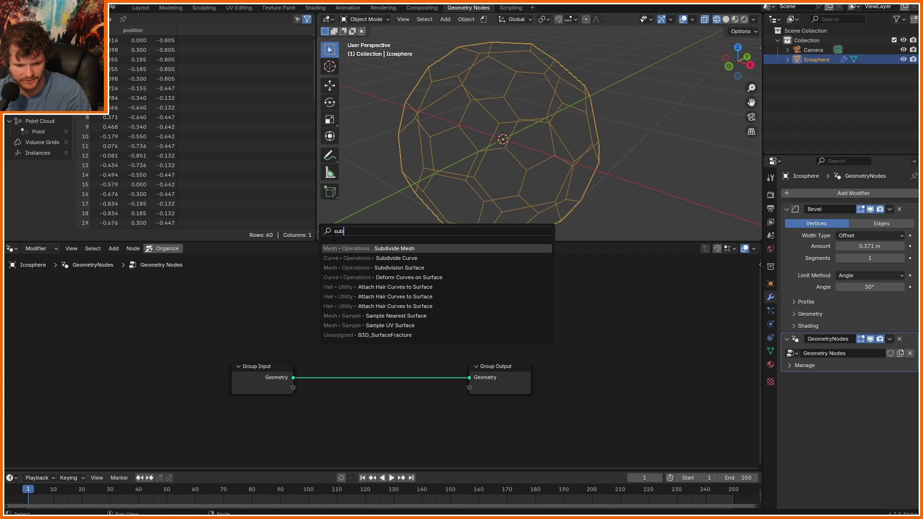
key(Return)
click(368, 376)
drag(402, 408, 416, 407)
click(726, 20)
scroll(541, 117, up, 1)
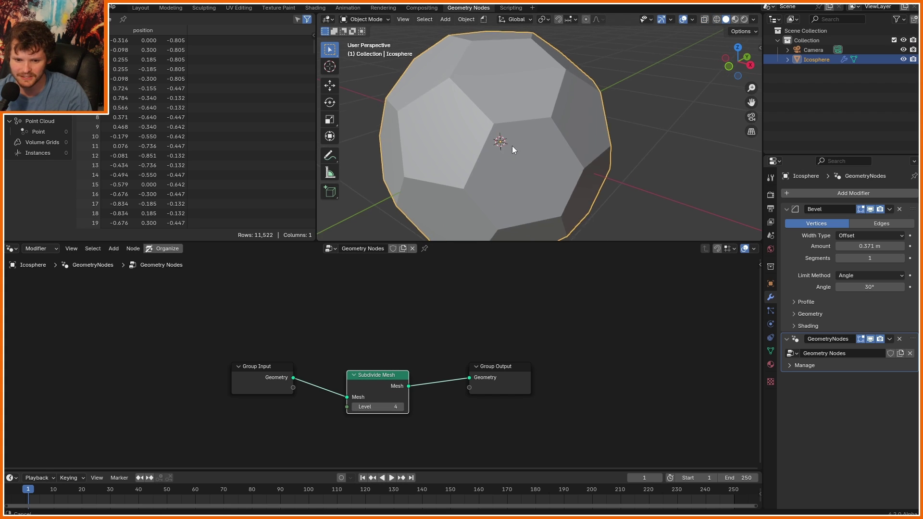
shift+middle_drag(485, 150, 532, 152)
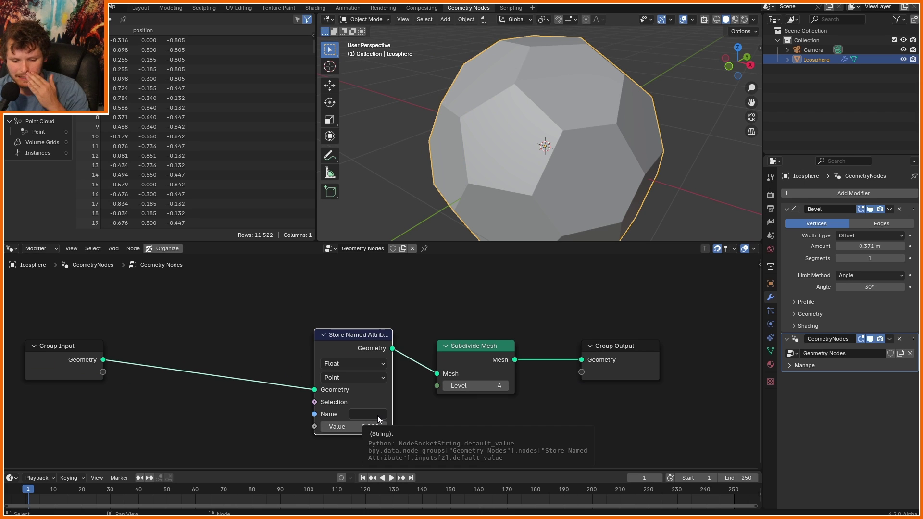
Step: Set the Store Named Attribute node to the Face domain and name the attribute, beginning with "Pointco"
click(362, 378)
click(371, 399)
click(375, 415)
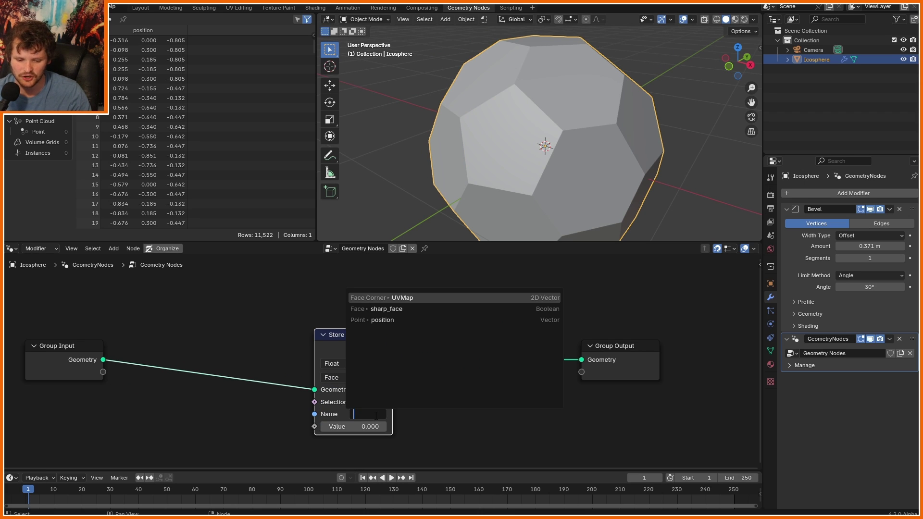
text(Point)
Step: Add a Face Neighbors node below Group Input and feed its Vertex Count into the Store Named Attribute value
key(shift+a)
click(202, 267)
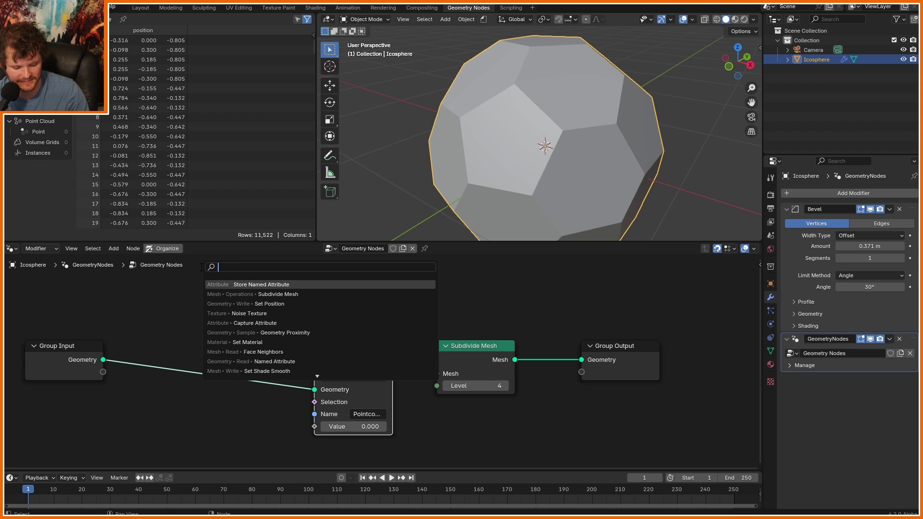
text(face nei)
key(Return)
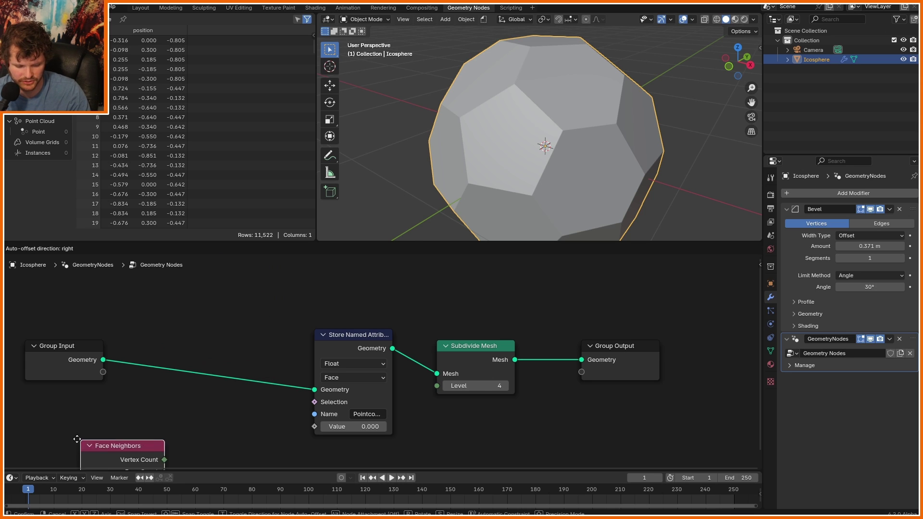
click(44, 383)
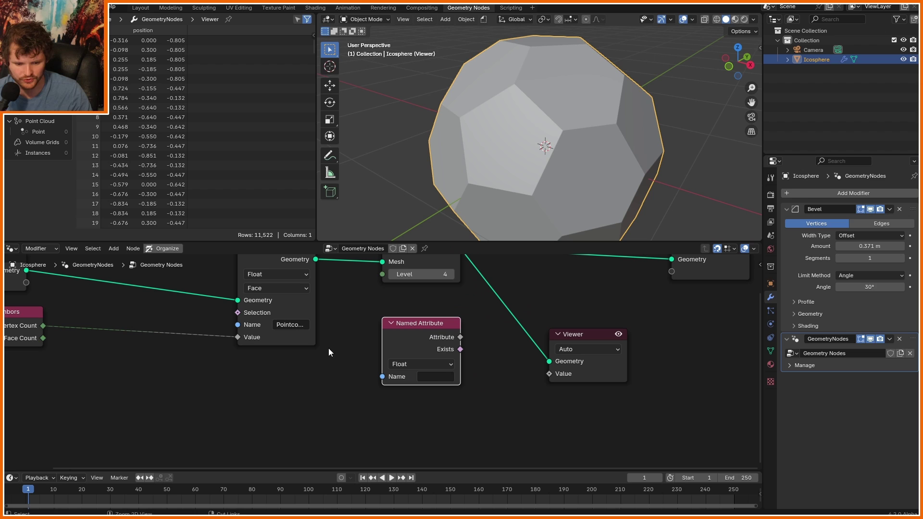
Step: Preview the hexagon faces with a Compare node between Named Attribute and Viewer, set to Equal with B at 6
key(shift+a)
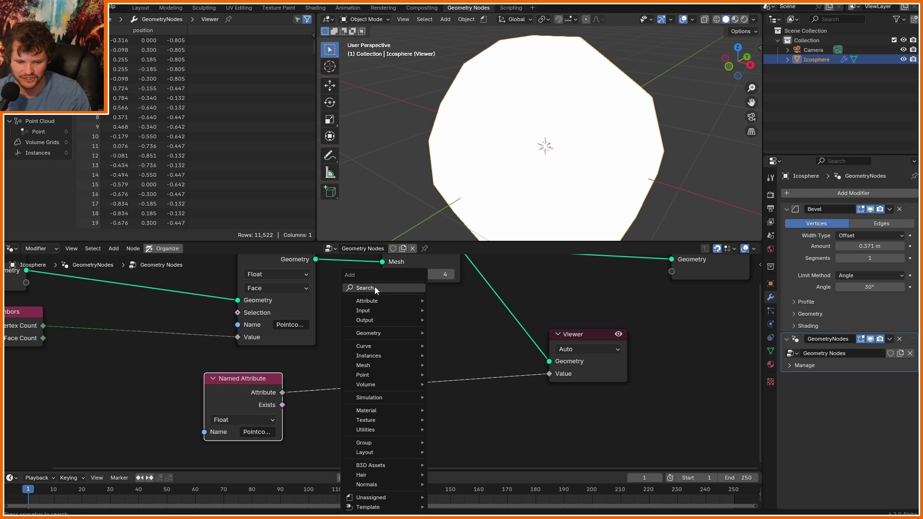
click(374, 287)
text(comp)
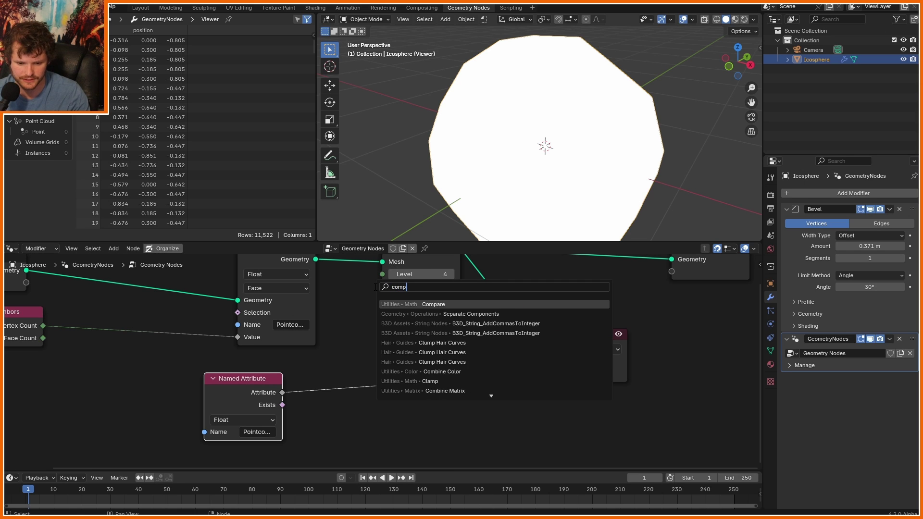
key(Return)
click(360, 315)
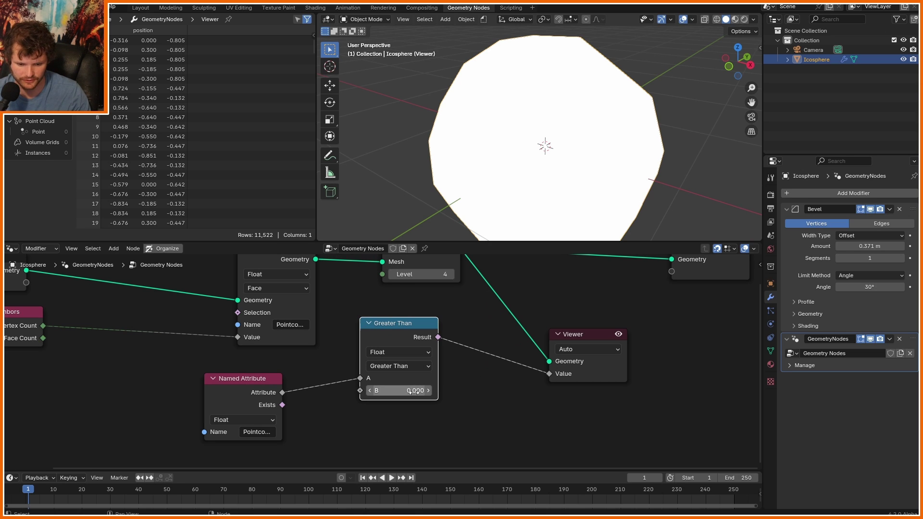
click(409, 367)
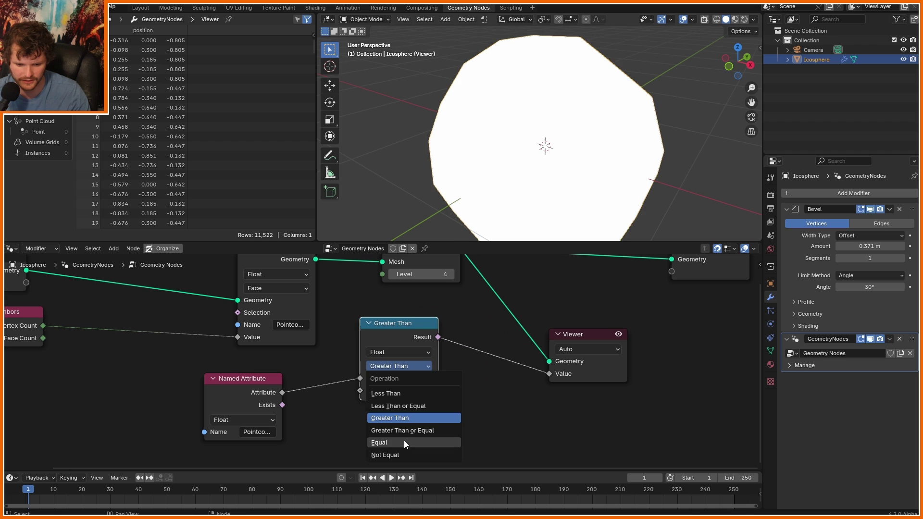
click(404, 442)
mouse_move(548, 116)
middle_down()
mouse_move(561, 95)
mouse_move(542, 112)
middle_up()
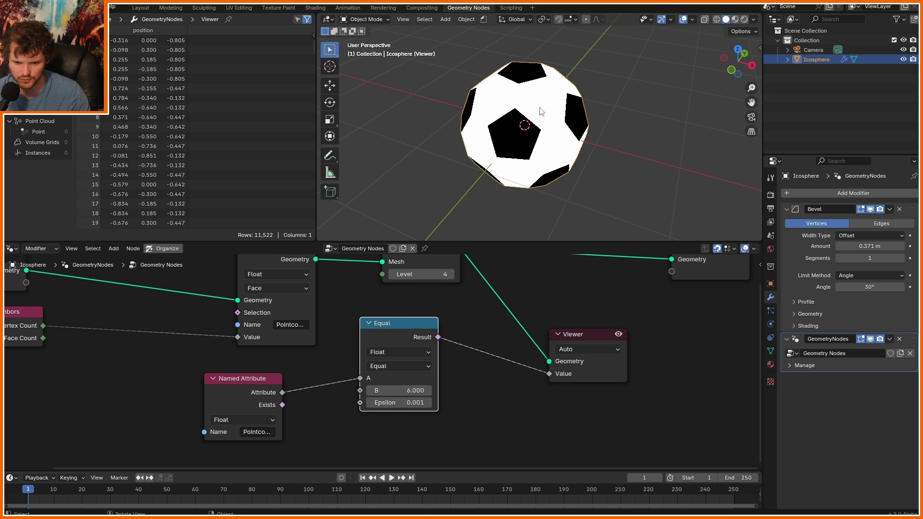
click(445, 445)
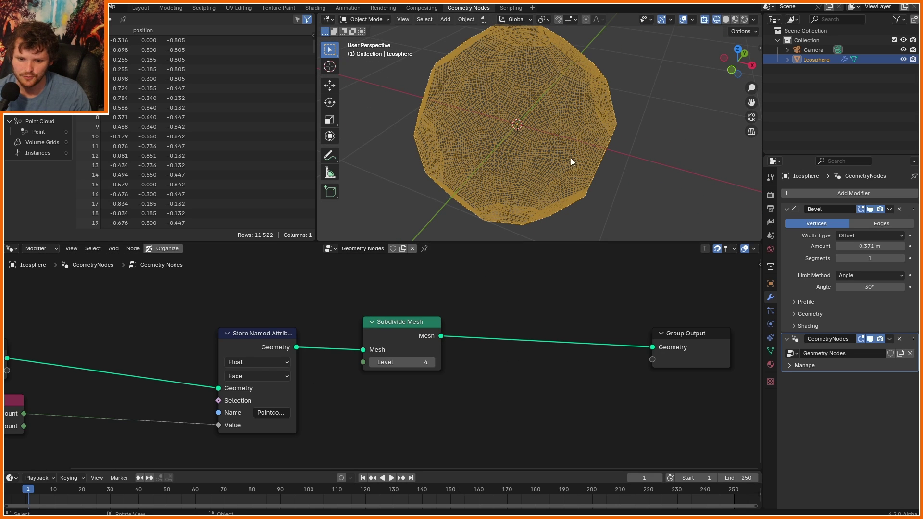
Step: Insert a Set Position node between Subdivide Mesh and Group Output, leaving wide spacing after Subdivide Mesh
middle_drag(579, 332, 446, 343)
key(shift+a)
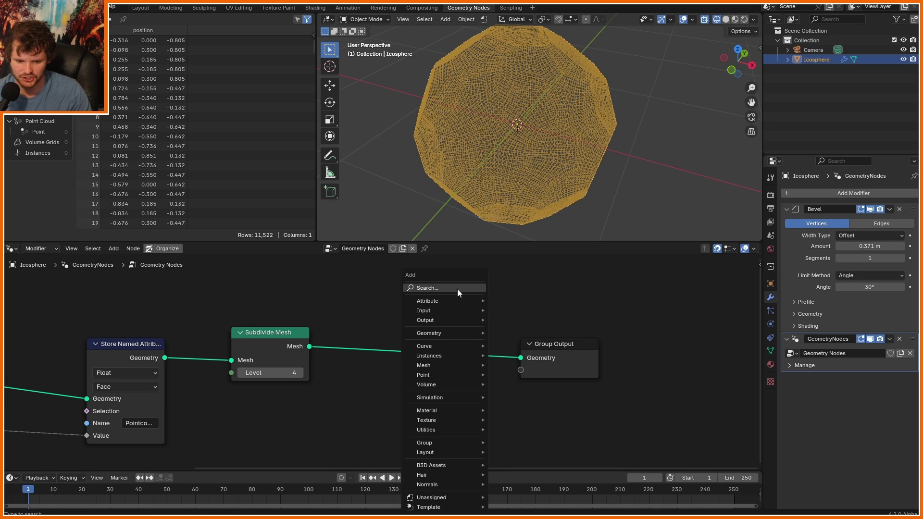
text(set)
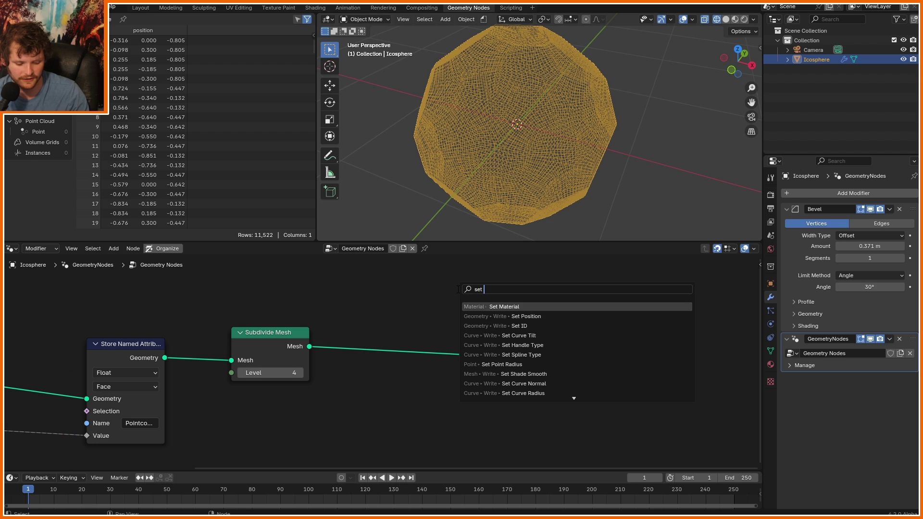
text( po)
key(Return)
click(384, 313)
drag(620, 418, 408, 327)
drag(408, 327, 619, 328)
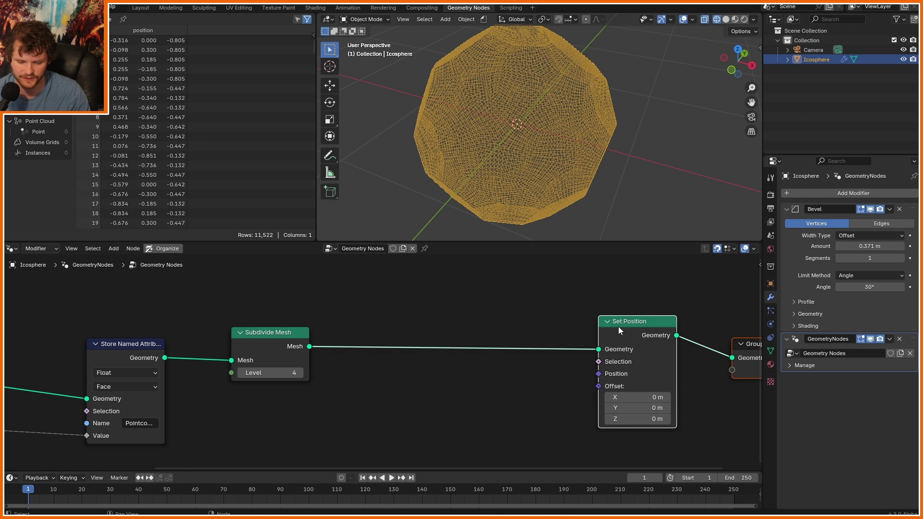
Step: Add a Position node and route it through a Normalize vector math node into the Set Position node's Position input
key(shift+a)
text(pos)
key(Return)
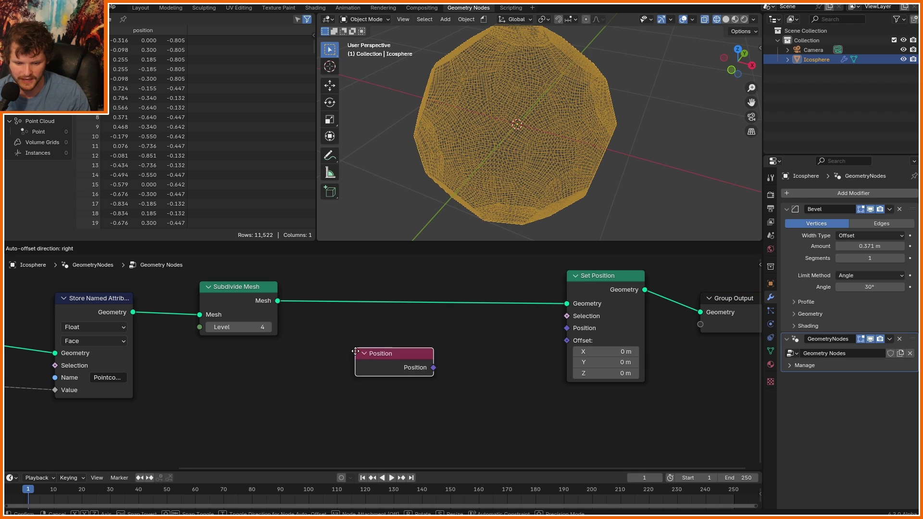
click(263, 368)
drag(401, 374, 403, 374)
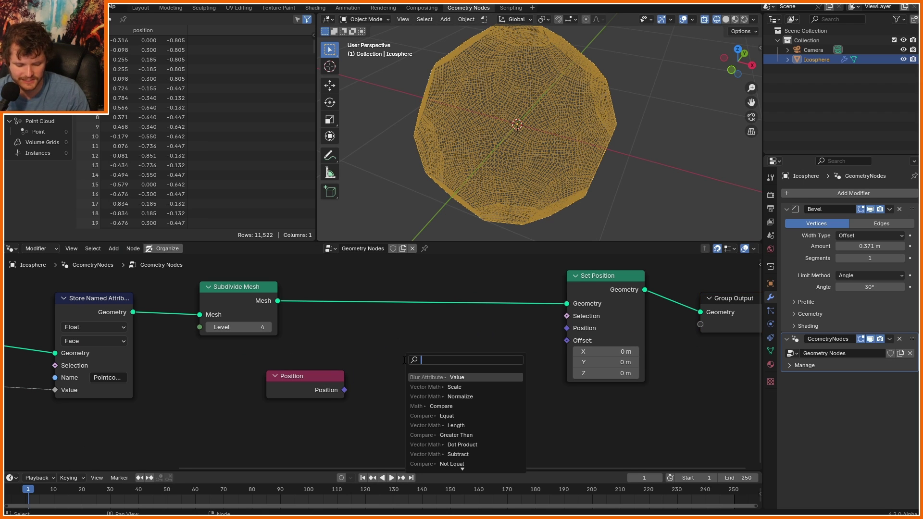
text(norm)
key(Return)
click(404, 360)
drag(477, 367, 572, 328)
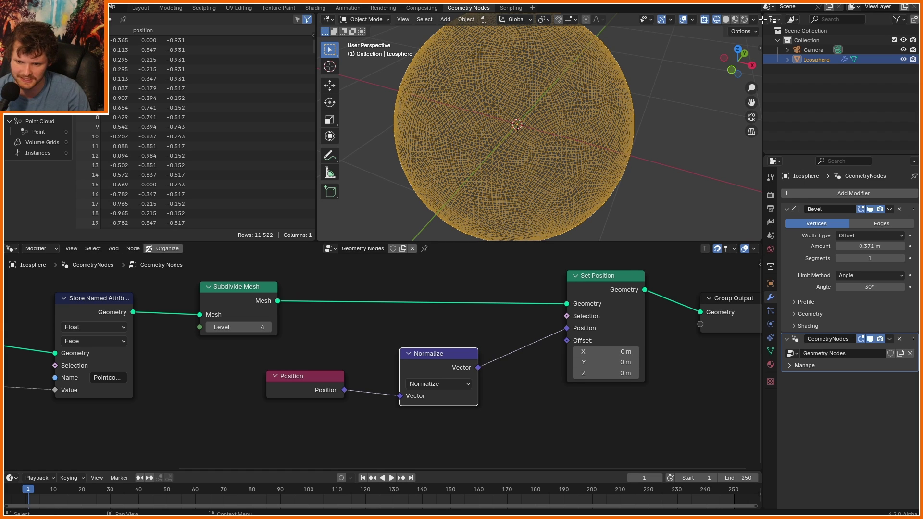
Step: Switch the viewport from wireframe to solid shading and inspect the rounded sphere
key(shift+z)
scroll(582, 89, down, 3)
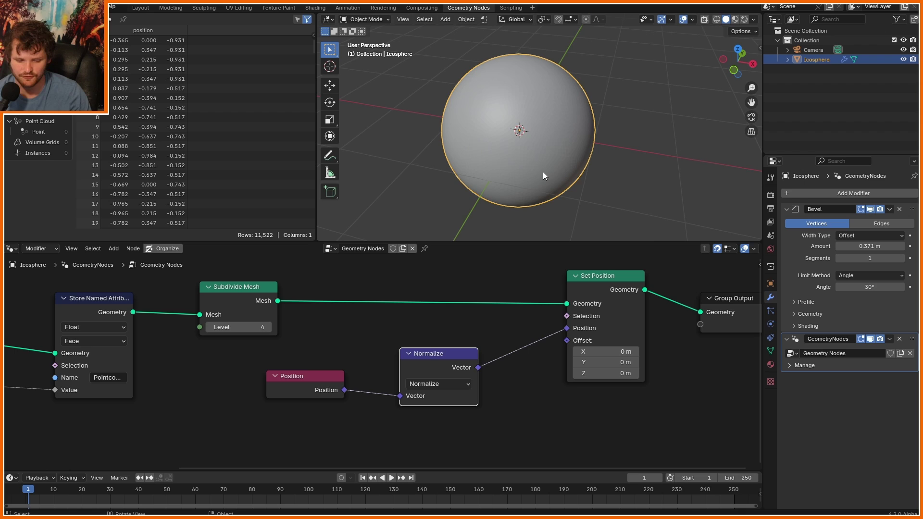
scroll(529, 121, up, 3)
scroll(532, 319, down, 2)
Step: Mute the Set Position node and examine the flat faces and the edges between them
click(532, 317)
key(m)
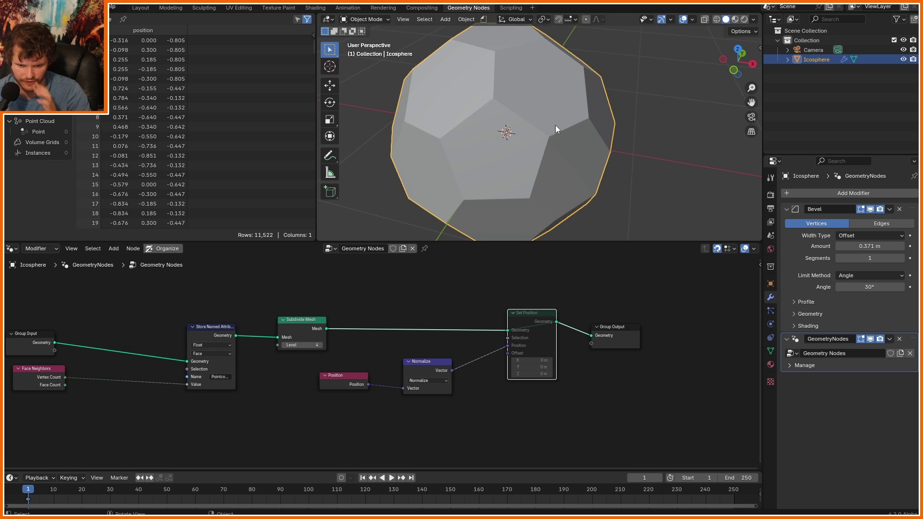
scroll(553, 123, up, 2)
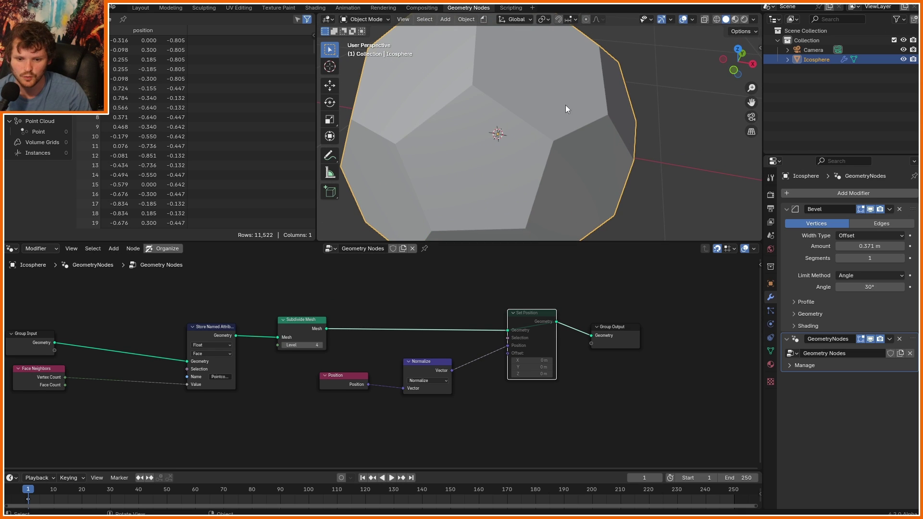
key(ctrl+z)
scroll(583, 121, up, 3)
mouse_move(582, 120)
middle_down()
mouse_move(527, 121)
mouse_move(526, 79)
mouse_move(596, 104)
middle_up()
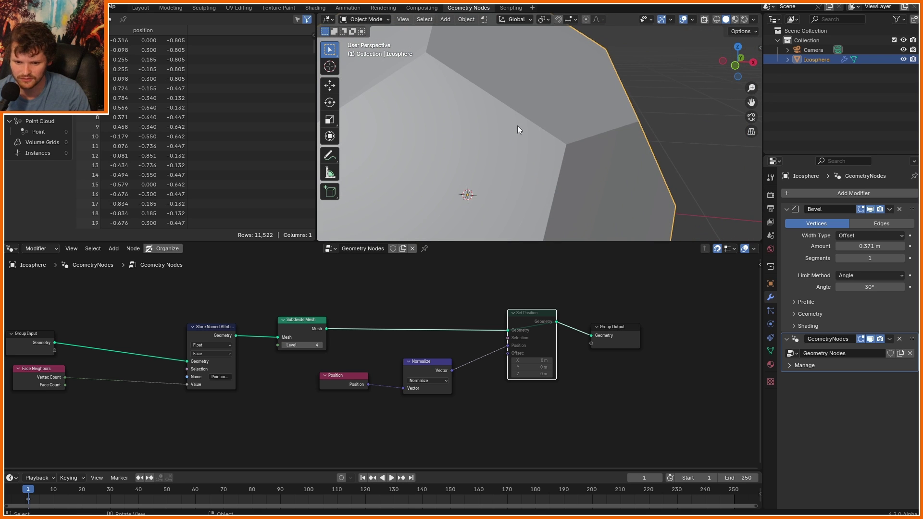
scroll(377, 315, up, 3)
Step: Add an Edge Angle node above Subdivide Mesh and preview its Unsigned Angle on the subdivided mesh through a Viewer
middle_drag(377, 315, 405, 347)
key(shift+a)
text(edge ang)
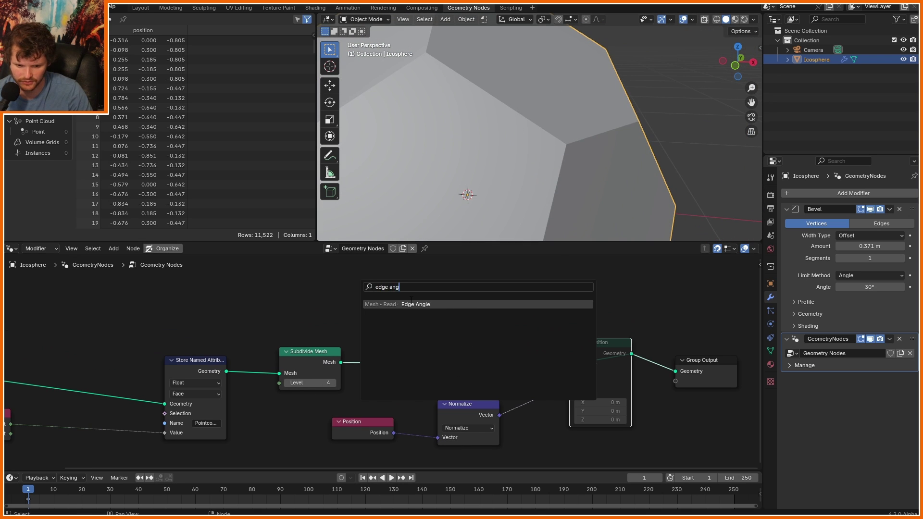
middle_drag(538, 130, 540, 153)
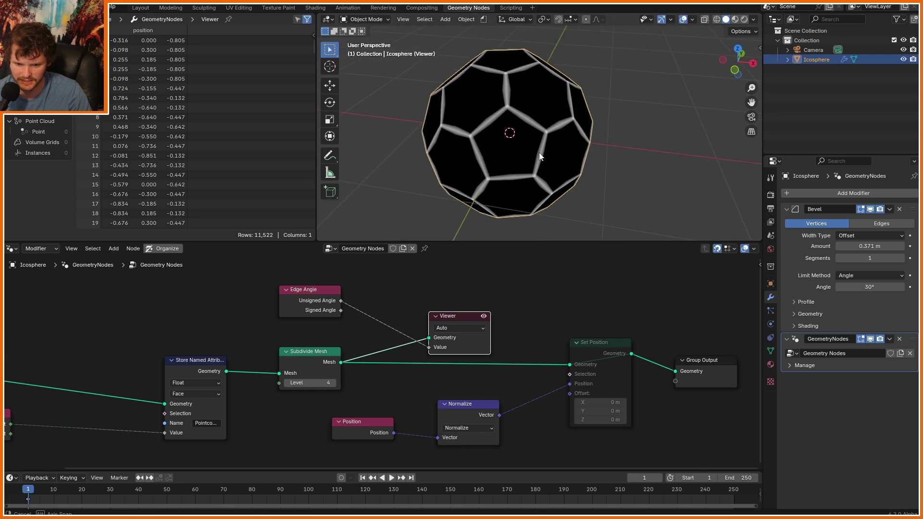
Step: Preview the edge angle on the Edge domain in the Viewer and set the Subdivide Mesh level to 5
scroll(541, 156, up, 3)
middle_drag(462, 327, 486, 359)
click(498, 359)
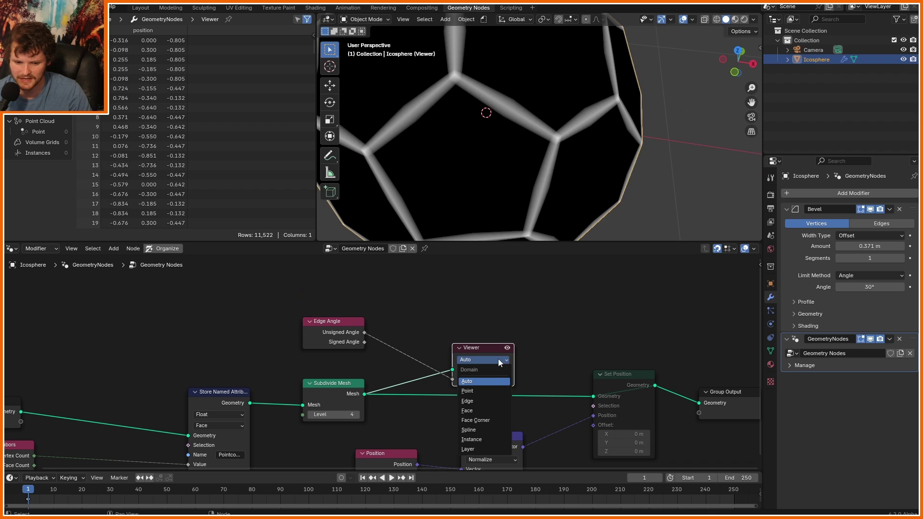
click(483, 380)
mouse_move(457, 108)
middle_down()
mouse_move(424, 97)
mouse_move(447, 97)
middle_up()
middle_drag(356, 417, 356, 394)
click(357, 393)
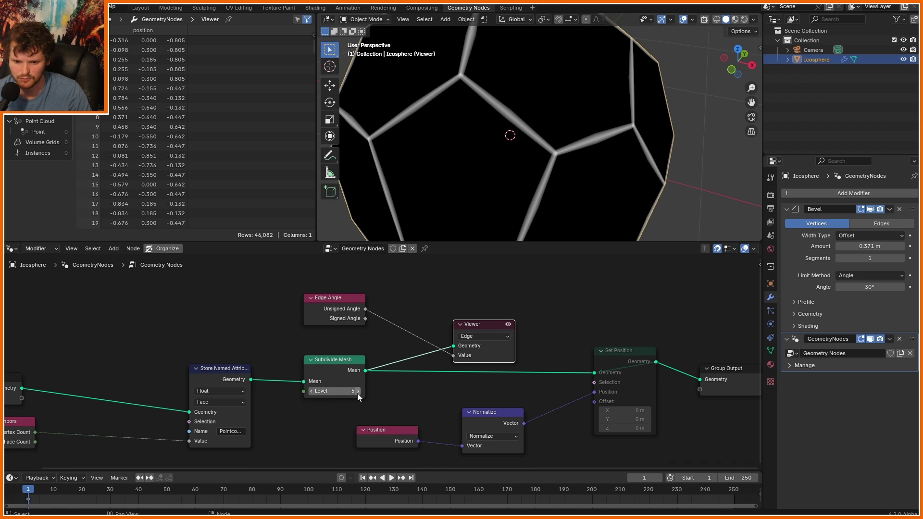
middle_drag(546, 59, 480, 100)
Step: Insert a Capture Attribute node between Subdivide Mesh and Set Position, with the Edge Angle's Unsigned Angle as its Value
middle_drag(360, 394, 417, 408)
key(shift+a)
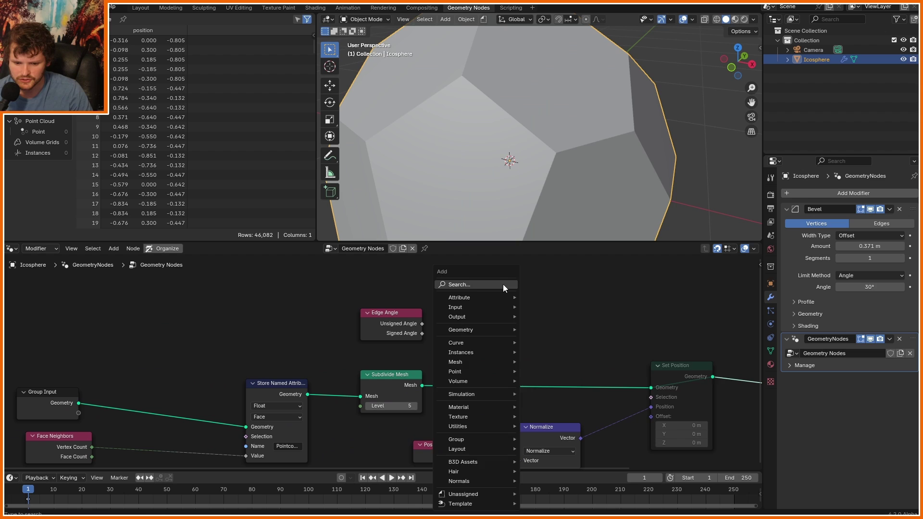
text(cap)
key(Return)
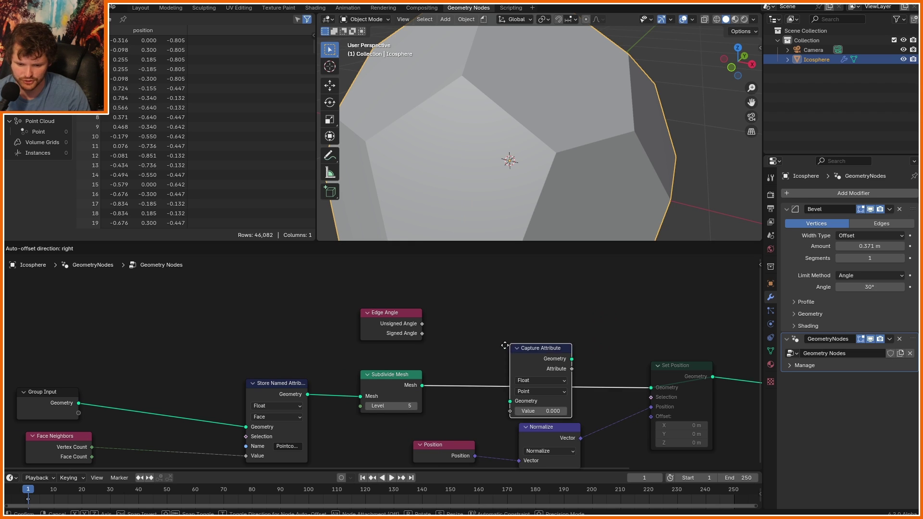
click(497, 338)
middle_drag(583, 365, 389, 355)
drag(495, 356, 505, 347)
click(499, 356)
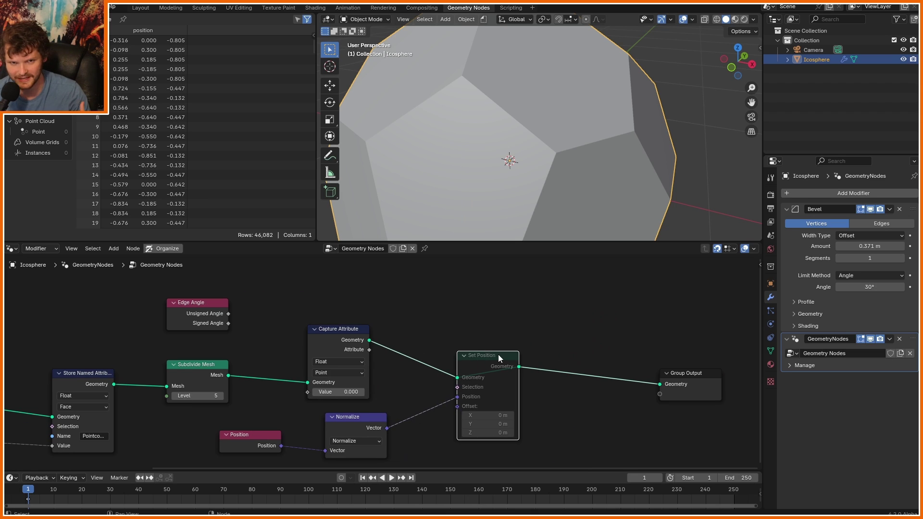
drag(229, 315, 306, 397)
Step: Unmute the Set Position node and place a duplicate of it in the geometry chain before Group Output
click(477, 354)
key(m)
key(shift+d)
click(659, 365)
middle_drag(659, 365, 550, 347)
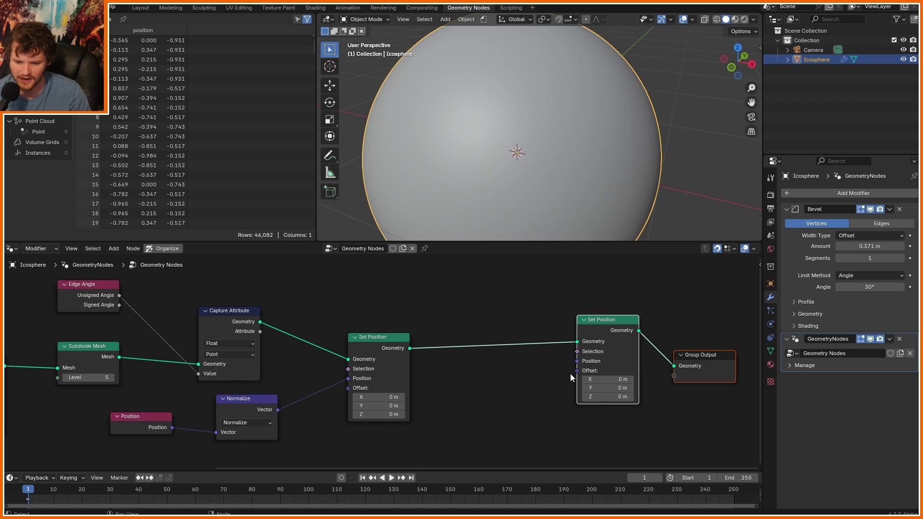
Step: Add a Normal node that drives the Offset of the second Set Position node
drag(576, 372, 500, 420)
text(norm)
key(Return)
click(500, 420)
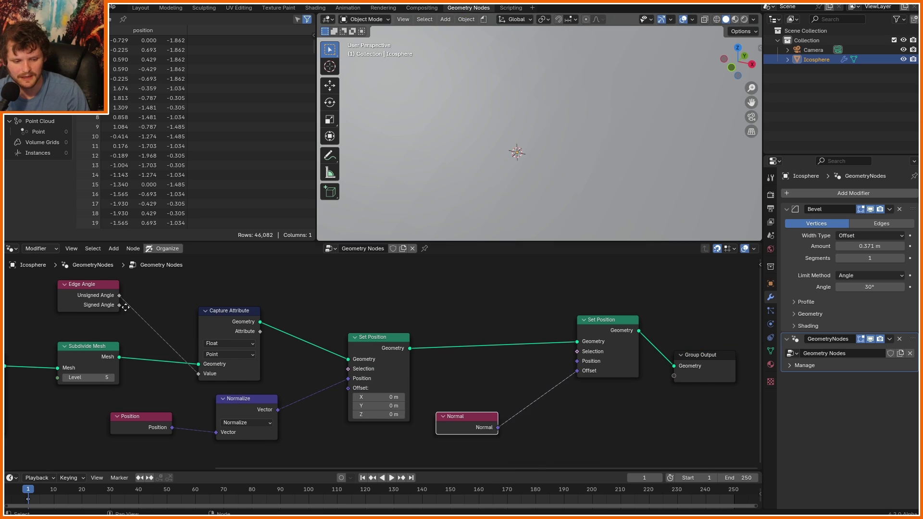
Step: Add a Greater Than comparison of the captured attribute against 0.170 as the second Set Position's Selection
middle_drag(125, 307, 118, 336)
drag(110, 324, 569, 380)
text(great)
key(Return)
click(414, 312)
drag(399, 339, 409, 339)
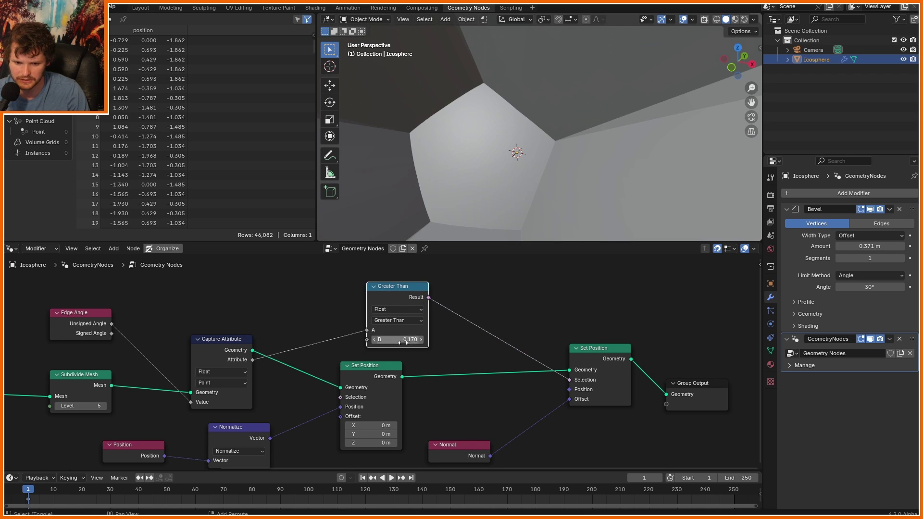
scroll(577, 111, down, 5)
middle_drag(586, 104, 620, 164)
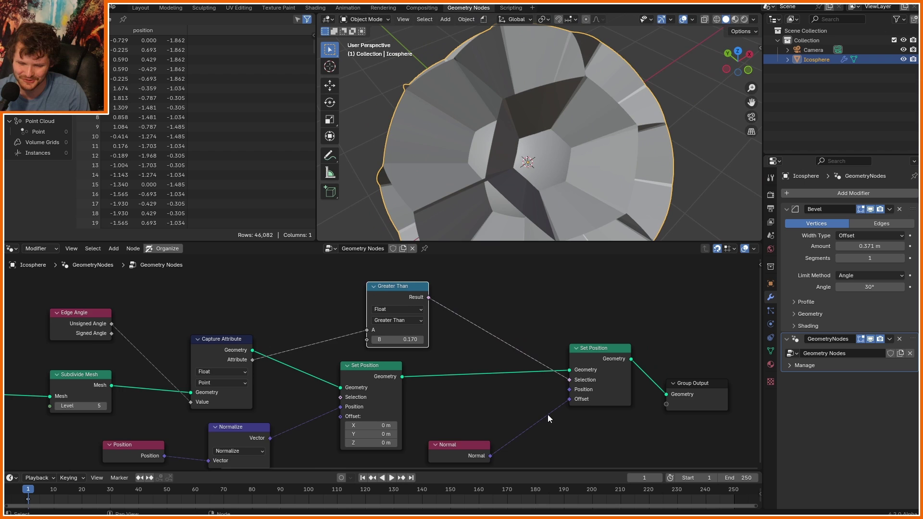
Step: Insert a Scale vector math node between Normal and the second Set Position's Offset, with a scale of -0.040
middle_drag(548, 416, 376, 407)
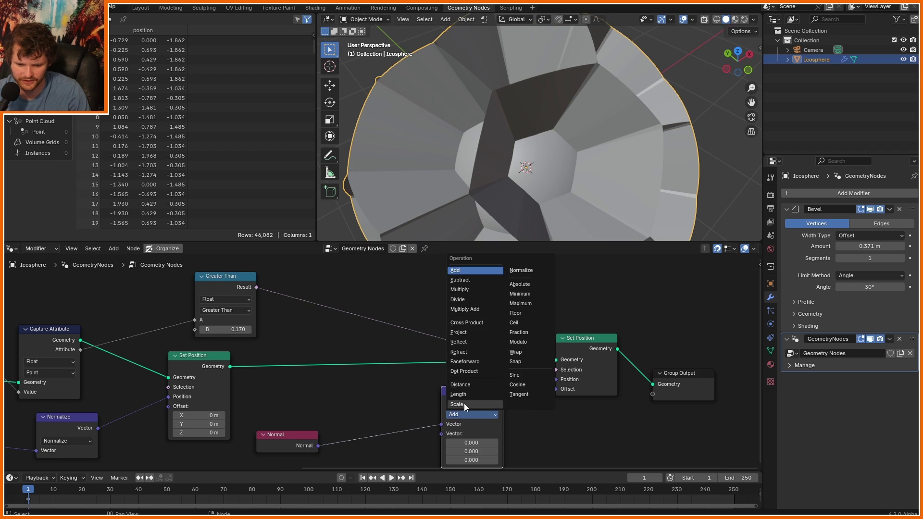
click(463, 403)
drag(474, 435, 428, 435)
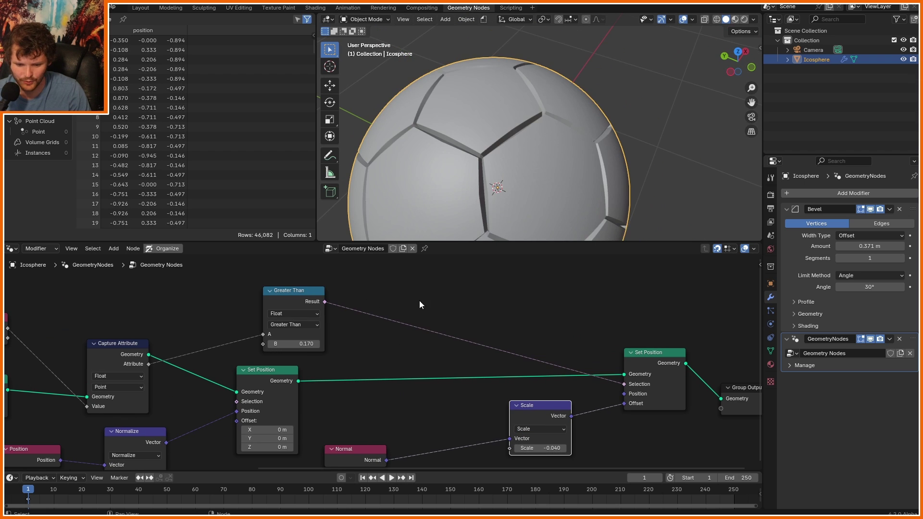
Step: Dissolve the Greater Than node and connect the captured attribute to the Scale node's Scale input
click(300, 292)
key(ctrl+x)
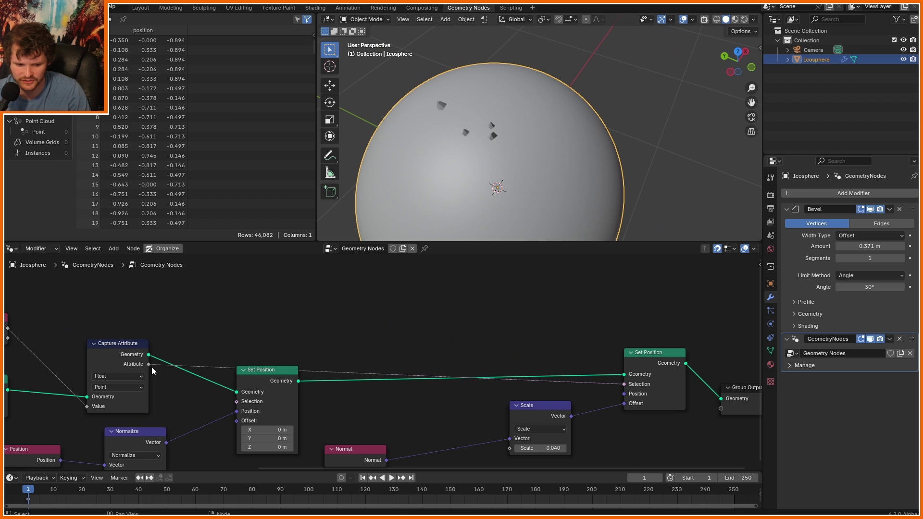
drag(150, 365, 506, 426)
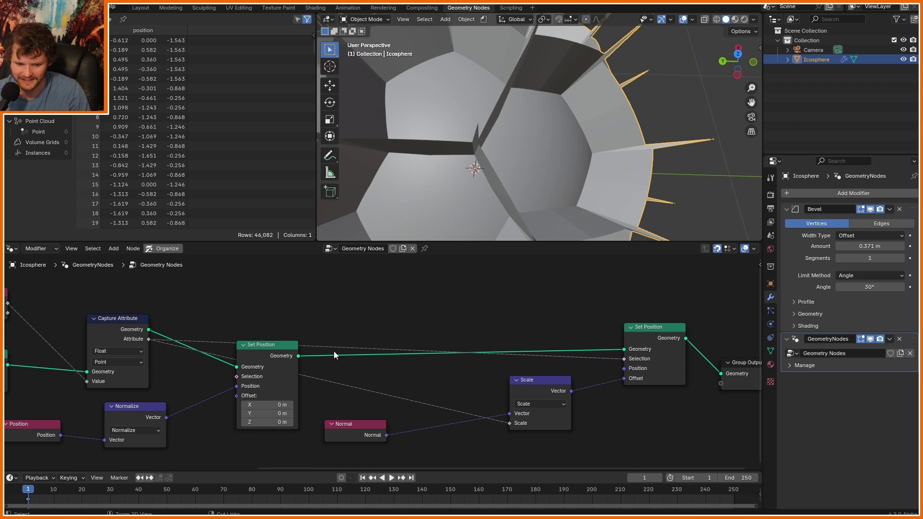
Step: Insert a Map Range node between the captured attribute and the Scale node's Scale input
scroll(394, 278, down, 1)
key(shift+a)
text(rang)
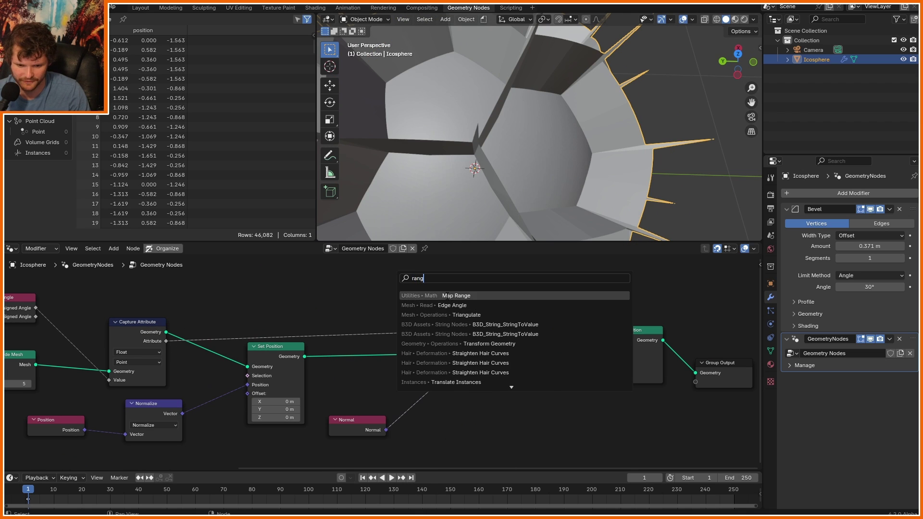
key(Return)
click(318, 264)
Step: Set the Map Range node's To Max to -0.1 so the seams sink inward
middle_drag(386, 315, 388, 342)
scroll(378, 367, up, 3)
drag(343, 386, 323, 386)
click(360, 385)
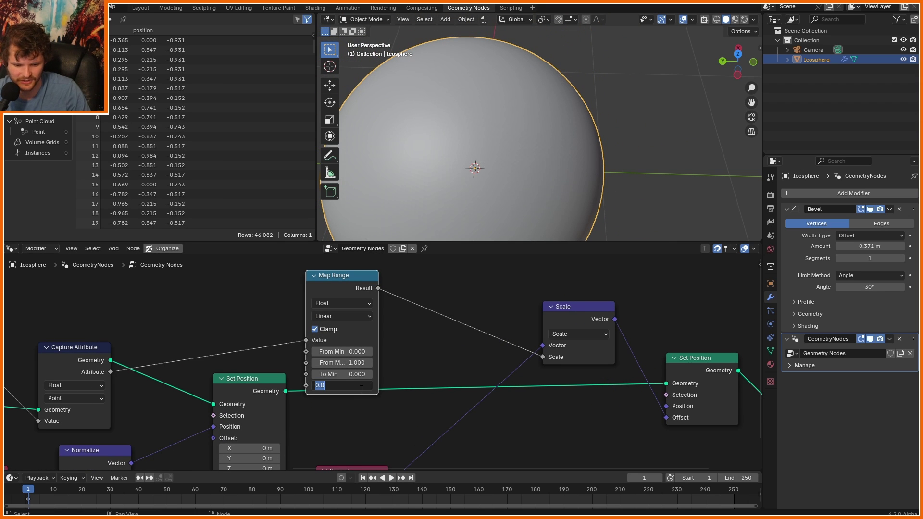
text(-0.1)
key(Return)
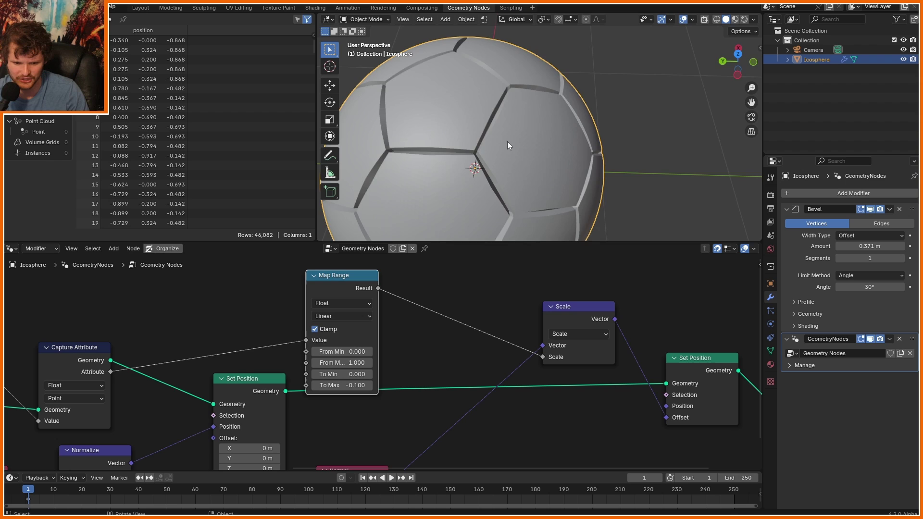
Step: Move the Capture Attribute node up, preview its attribute in a Viewer and join its outgoing links with a reroute
middle_drag(506, 141, 552, 148)
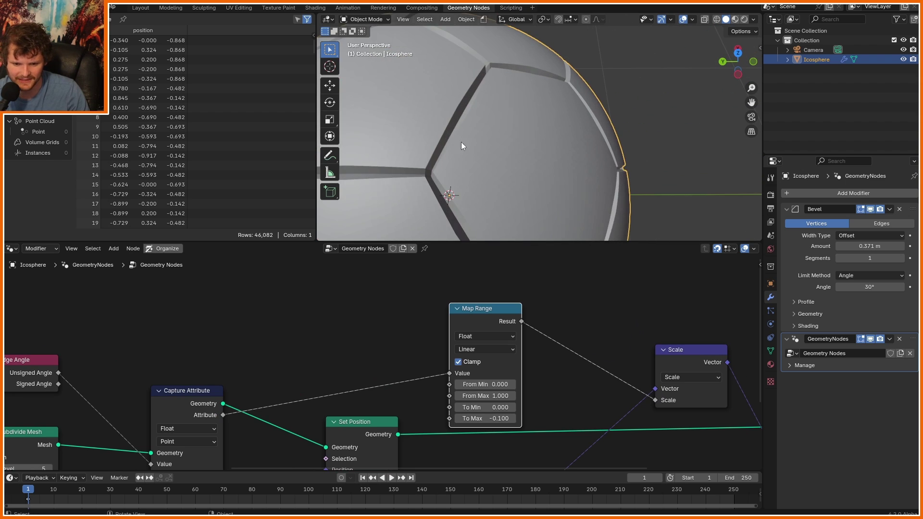
middle_drag(460, 142, 518, 156)
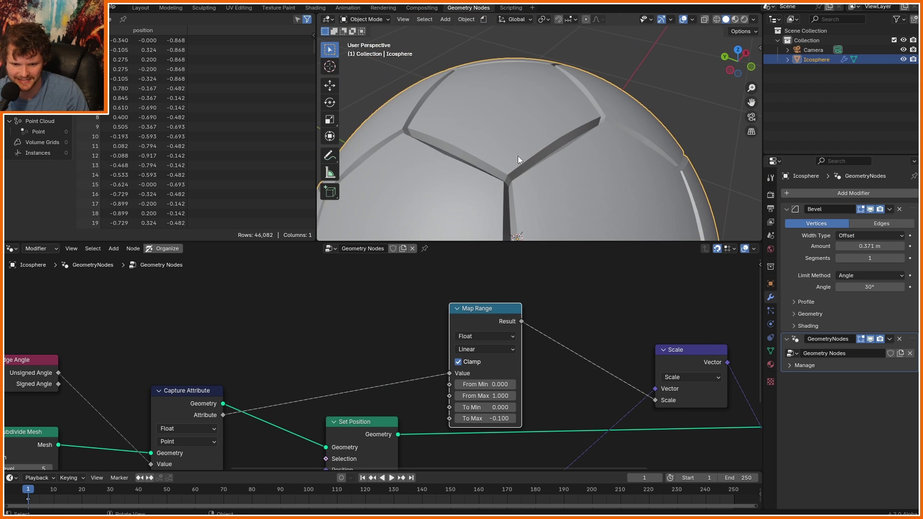
middle_drag(573, 168, 353, 295)
drag(204, 392, 186, 331)
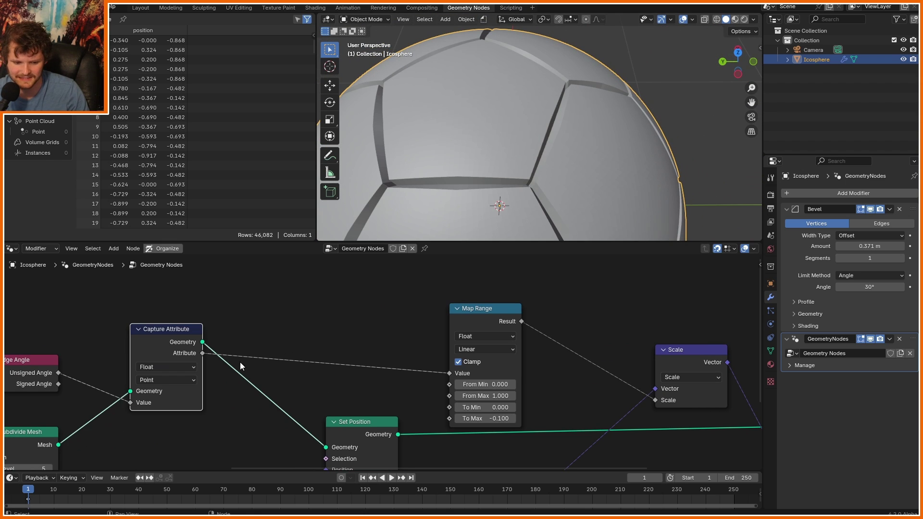
scroll(234, 339, down, 3)
ctrl+shift+click(232, 339)
ctrl+shift+click(231, 339)
drag(302, 352, 474, 236)
shift+right_drag(338, 383, 307, 346)
Step: Insert a Blur Attribute node after the captured attribute and set its Iterations to 2
key(shift+a)
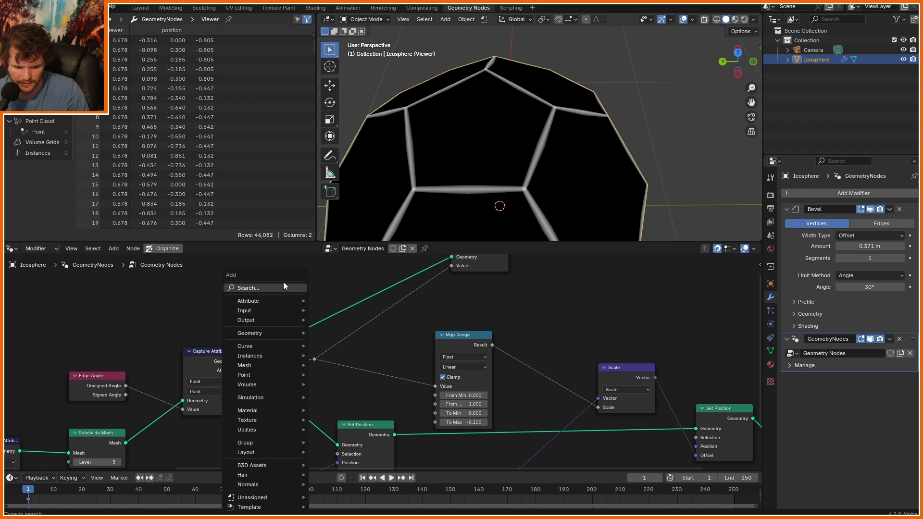
text(blu)
key(Return)
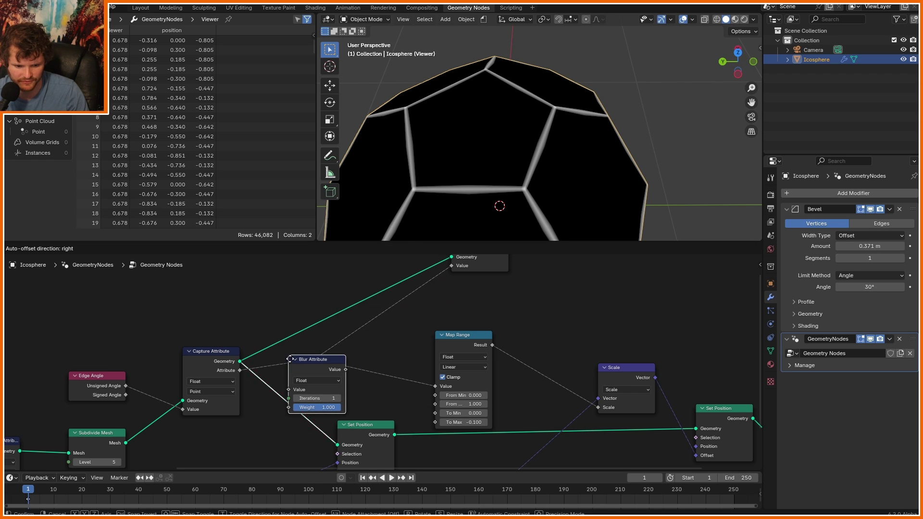
click(281, 357)
click(333, 397)
click(333, 397)
click(333, 397)
click(301, 398)
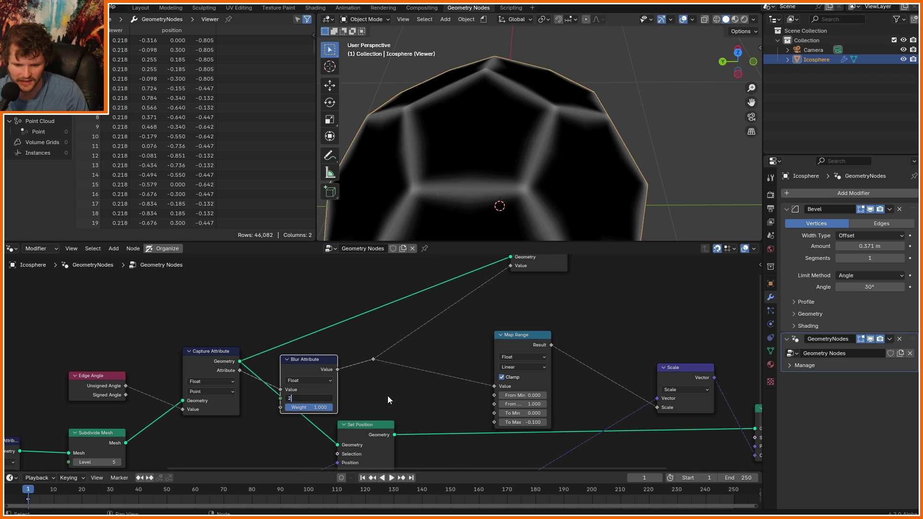
text(2)
key(Return)
Step: Toggle muting of the Blur Attribute node to compare the ball's seams with and without blurring
scroll(388, 397, down, 5)
click(486, 275)
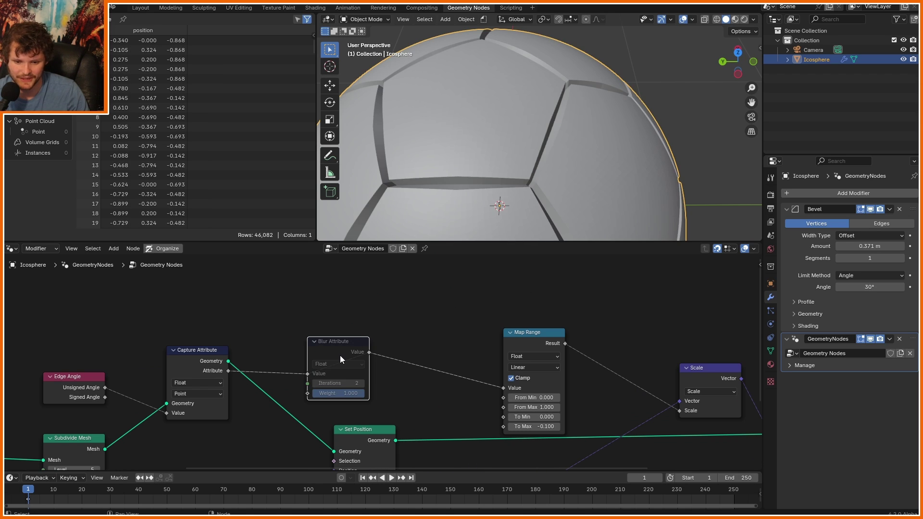
key(m)
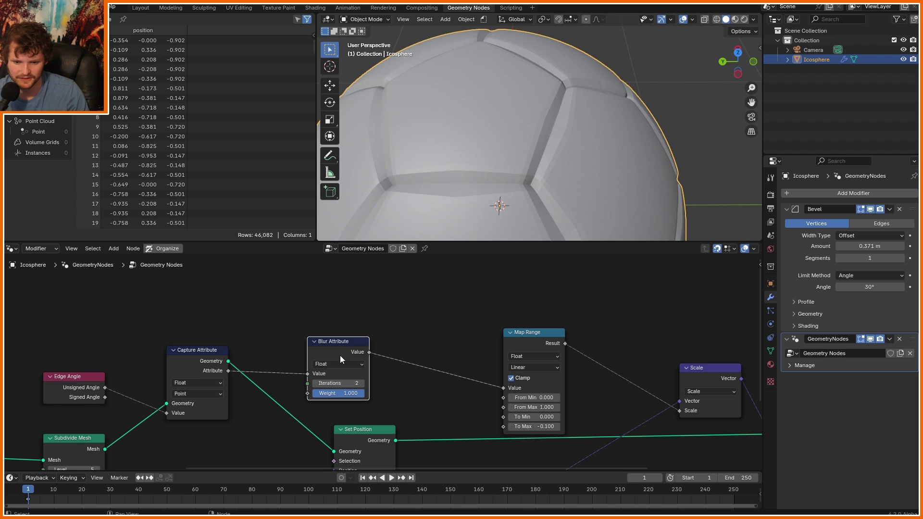
key(m)
key(m)
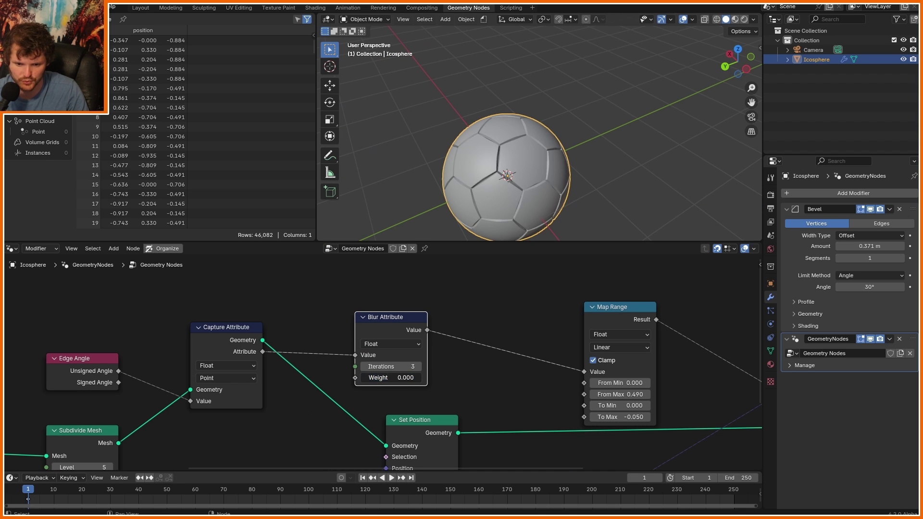
Step: Set the Blur Attribute weight to 0.167 and raise the Map Range node's From Max to 1.290
drag(361, 378, 414, 378)
mouse_move(620, 394)
shift+mouse_down()
mouse_move(631, 395)
mouse_move(623, 395)
shift+mouse_up()
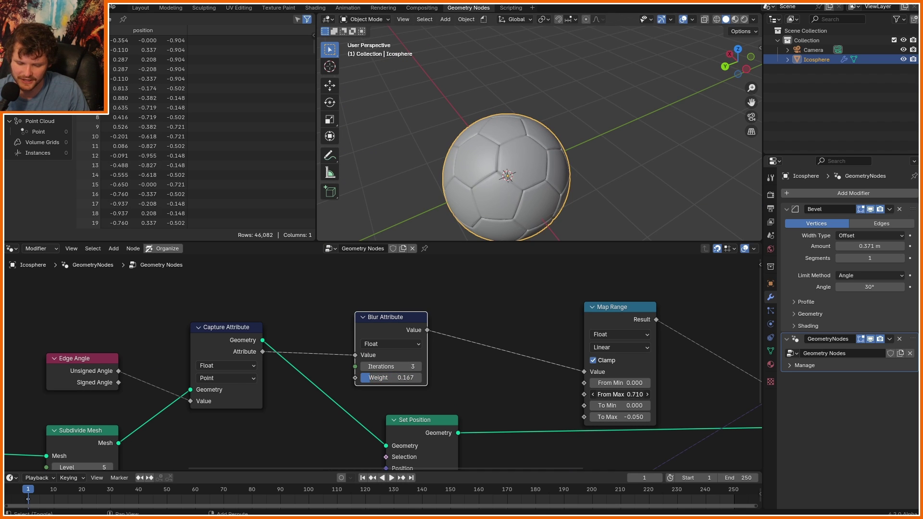
key(ctrl+z)
scroll(529, 183, up, 5)
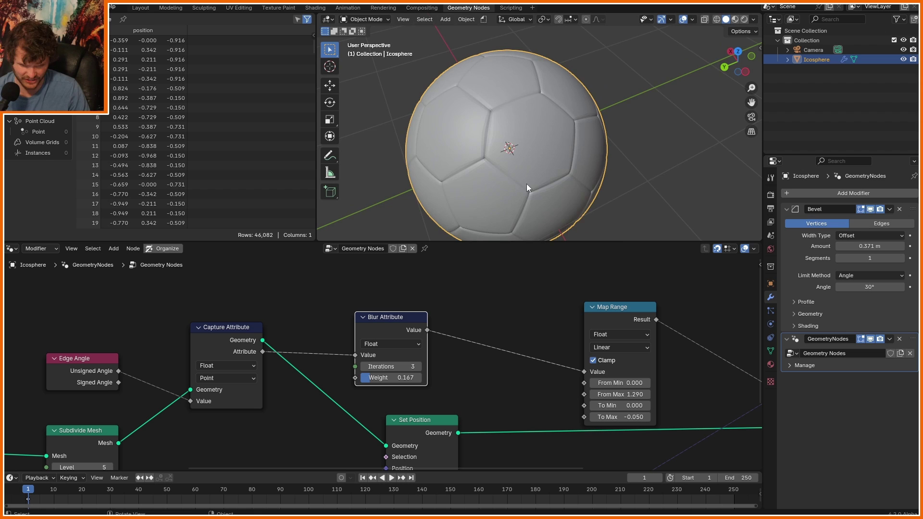
right_click(492, 114)
click(489, 116)
scroll(500, 128, down, 4)
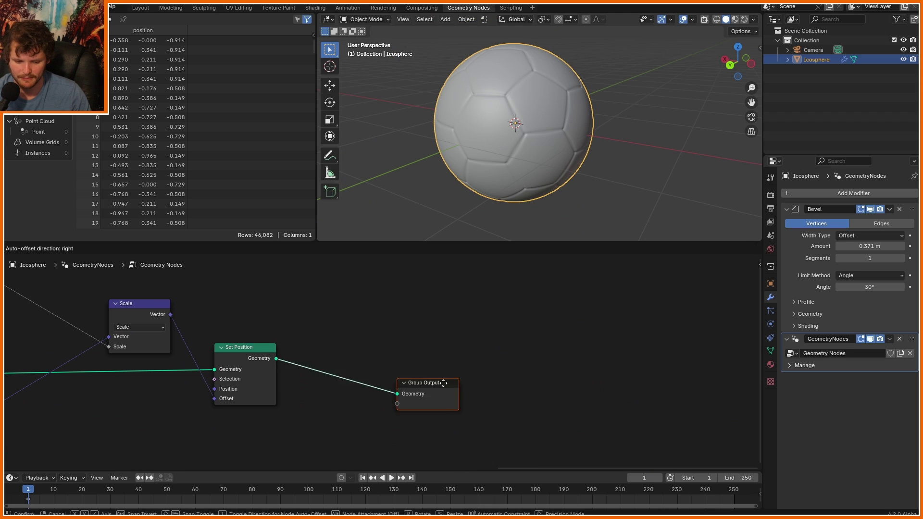
Step: Move Group Output away from the second Set Position and insert a Set Material node between them
drag(443, 382, 557, 383)
key(shift+a)
click(352, 288)
text(set m)
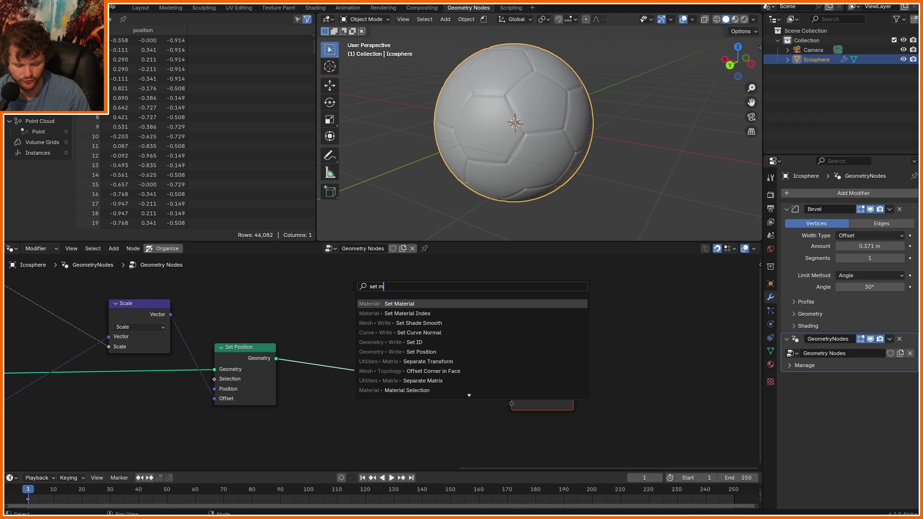
click(387, 304)
click(357, 327)
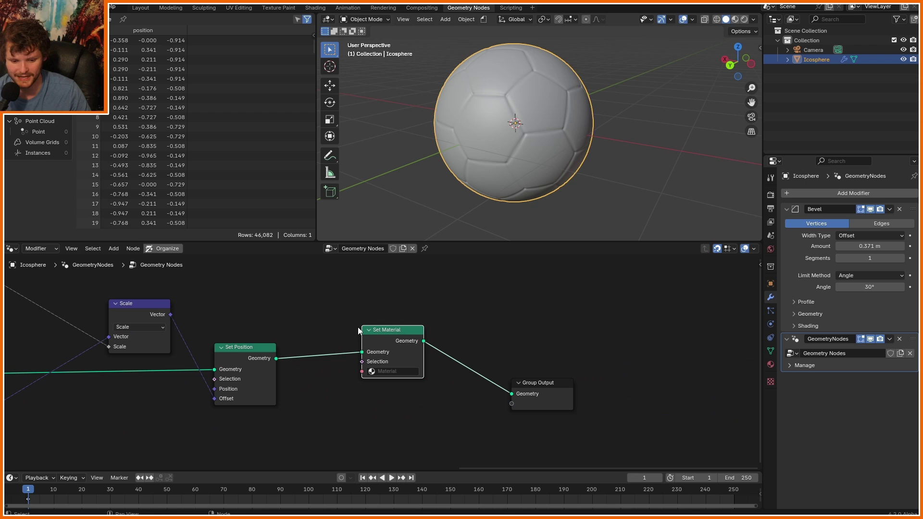
Step: Prepare a material named soccer in the Shading workspace and assign it in the Set Material node
click(315, 8)
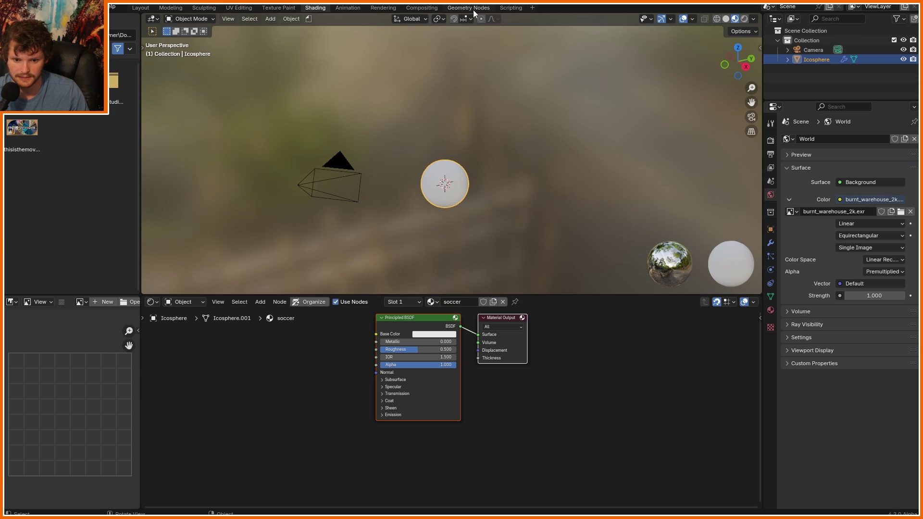
click(473, 8)
scroll(405, 377, up, 2)
click(373, 374)
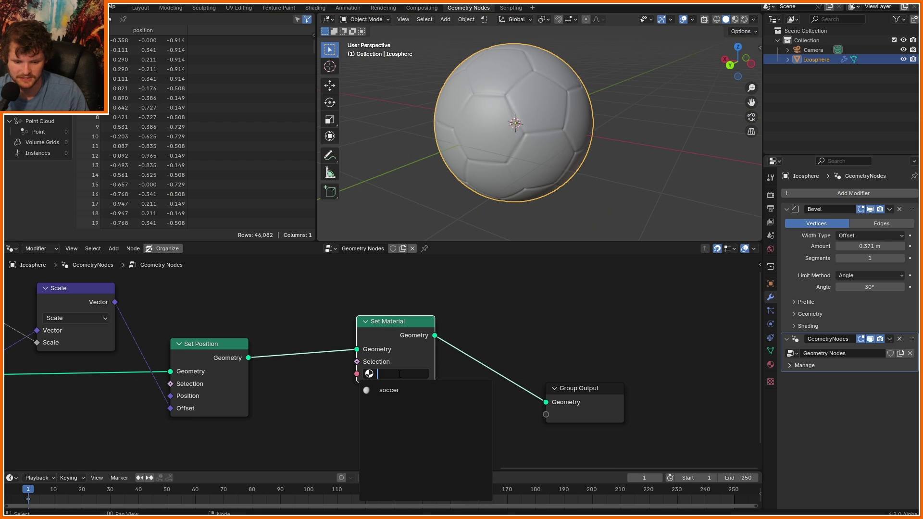
click(377, 390)
Step: Line up the Set Material and Group Output nodes after the second Set Position and try a different Bevel amount
drag(389, 325, 334, 348)
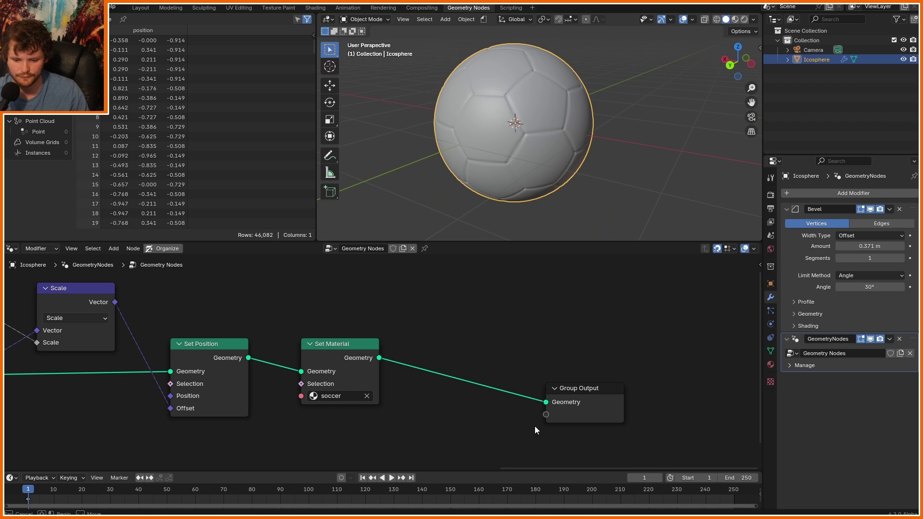
drag(593, 391, 526, 347)
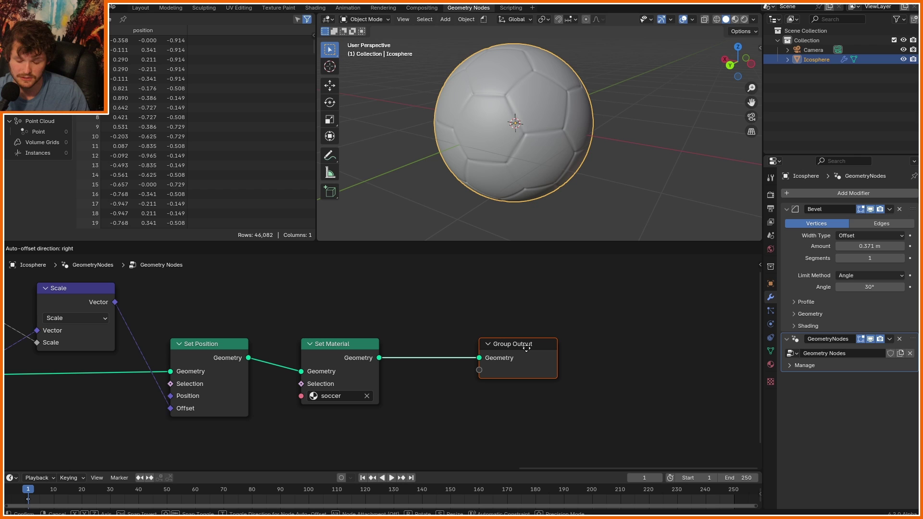
drag(517, 394, 306, 335)
key(g)
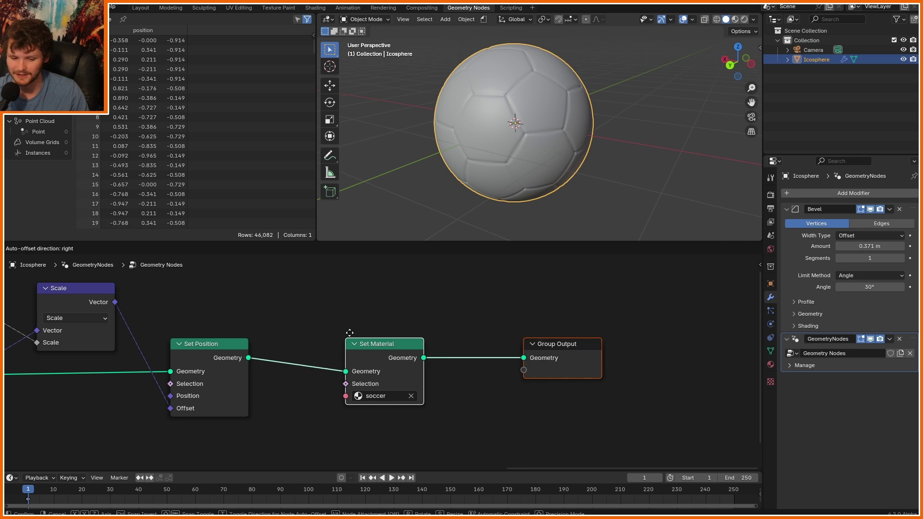
click(371, 323)
click(441, 314)
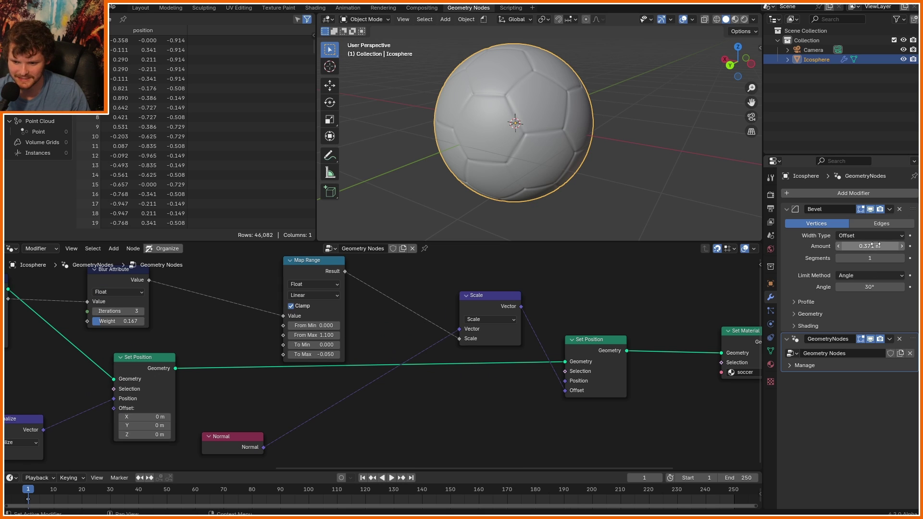
drag(873, 246, 890, 245)
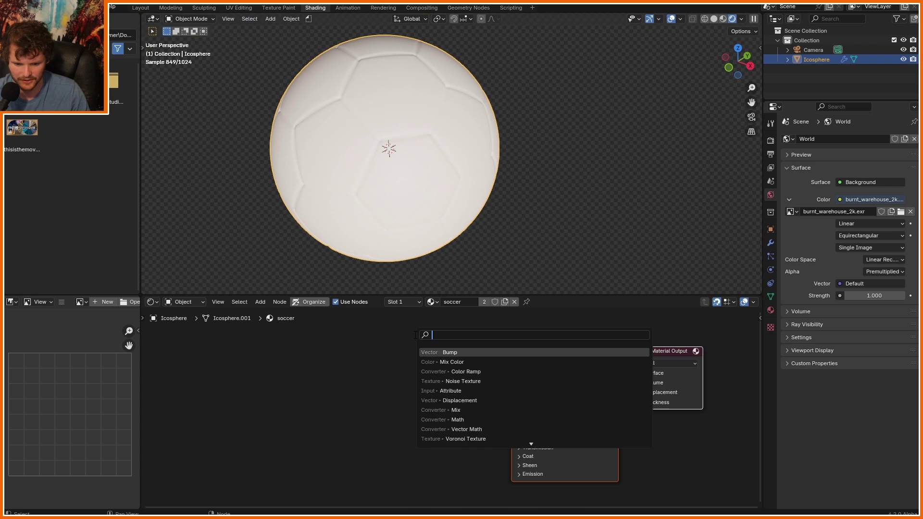
Step: Add an Attribute node to the soccer material and set its attribute name to Pointcount
text(att)
key(Return)
click(360, 391)
scroll(338, 431, up, 1)
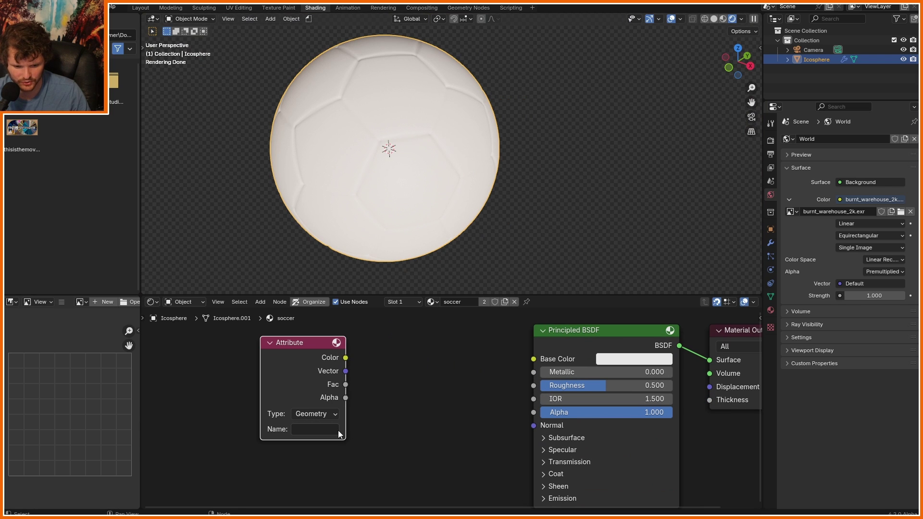
click(325, 427)
text(Pointcount)
key(Return)
Step: Preview the Attribute node's Fac output on the ball and inspect its panels up close
drag(345, 384, 533, 373)
scroll(519, 216, up, 3)
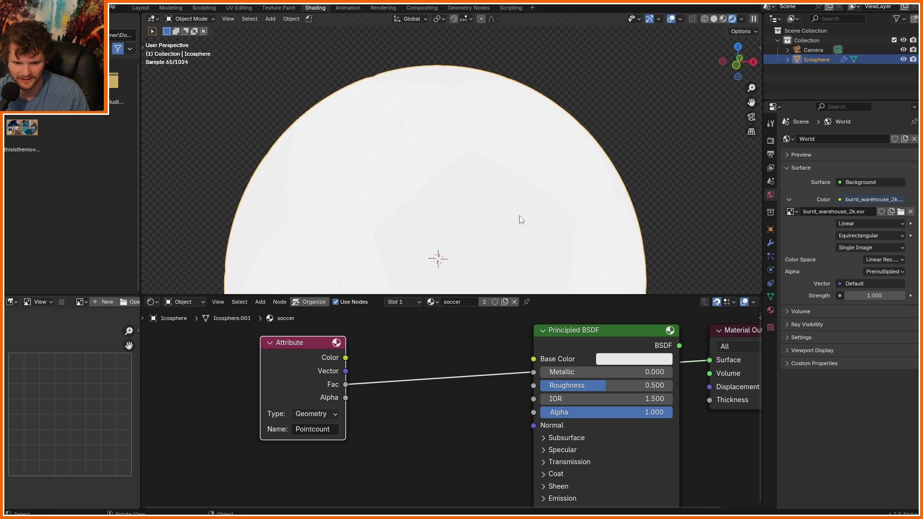
mouse_move(519, 215)
shift+middle_down()
mouse_move(474, 166)
mouse_move(466, 168)
shift+middle_up()
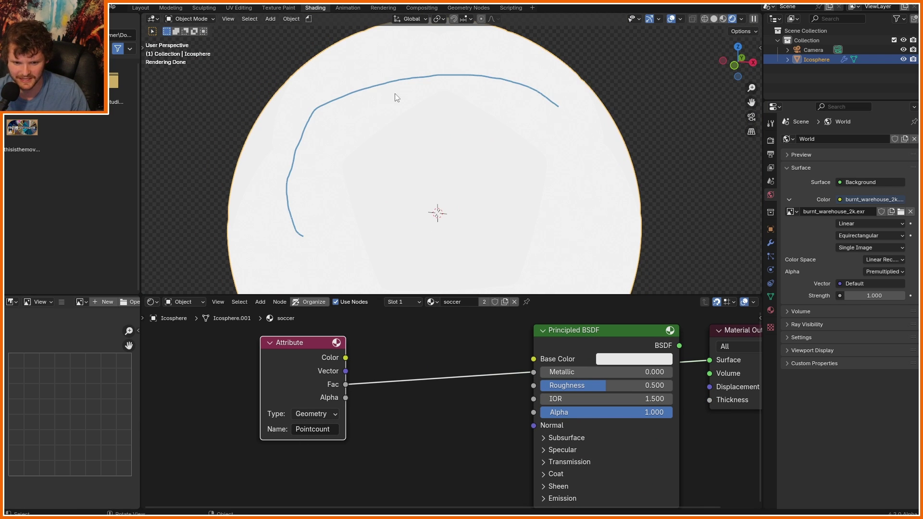
key(ctrl+z)
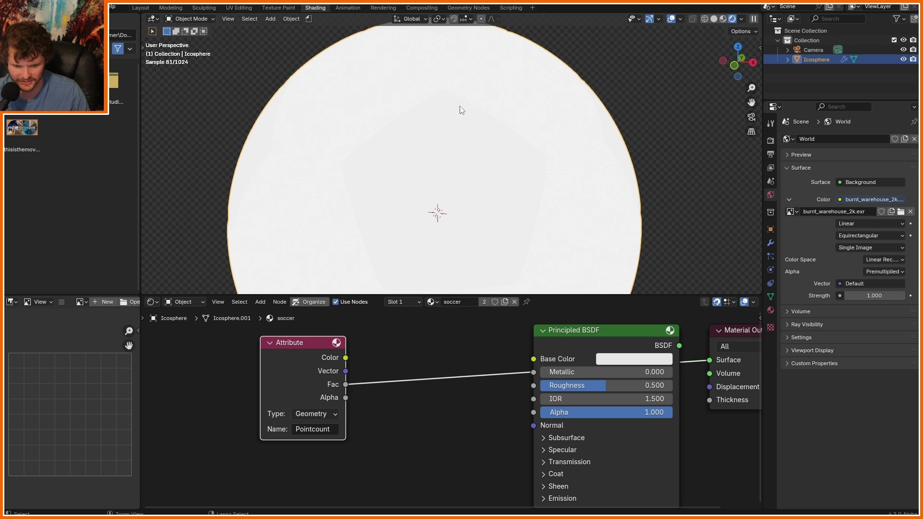
click(706, 18)
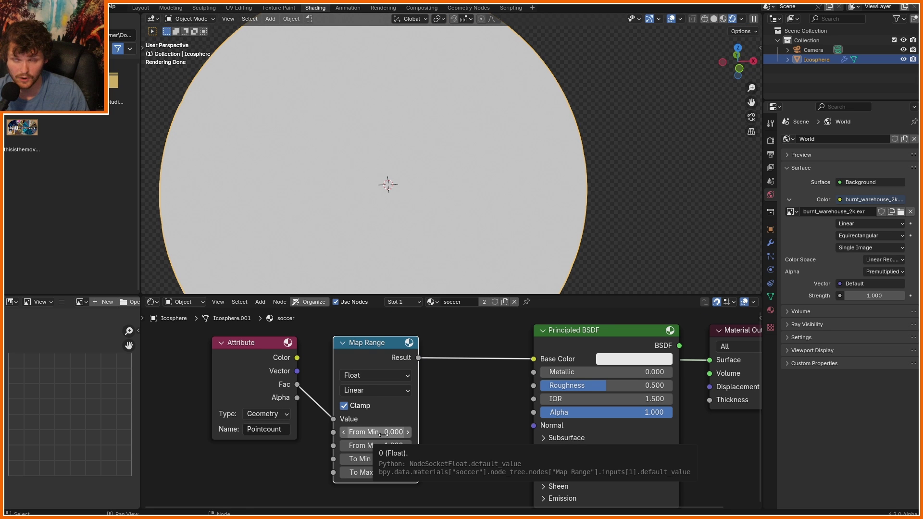
Step: Set the material's Map Range node to From Min 5 and From Max 6 to separate pentagons from hexagons
click(383, 434)
text(5)
key(Tab)
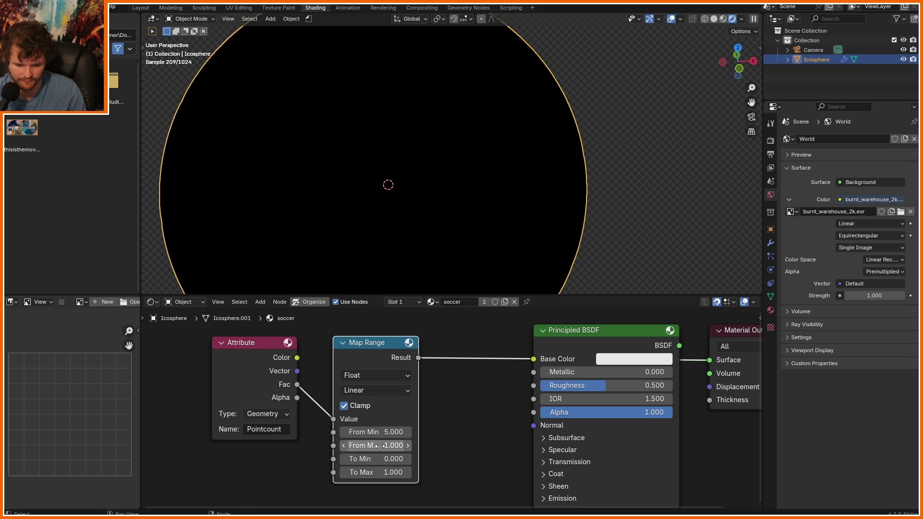
text(6)
key(Return)
middle_drag(440, 144, 459, 147)
Step: Output the Principled BSDF again with the Map Range result feeding Base Color, and set its Roughness to 0.159
drag(418, 358, 534, 359)
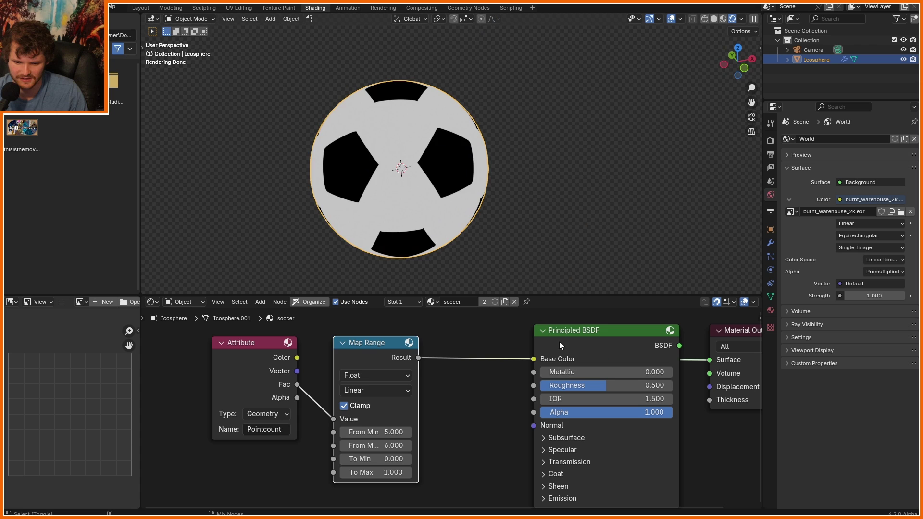
ctrl+shift+click(559, 340)
drag(604, 387, 551, 386)
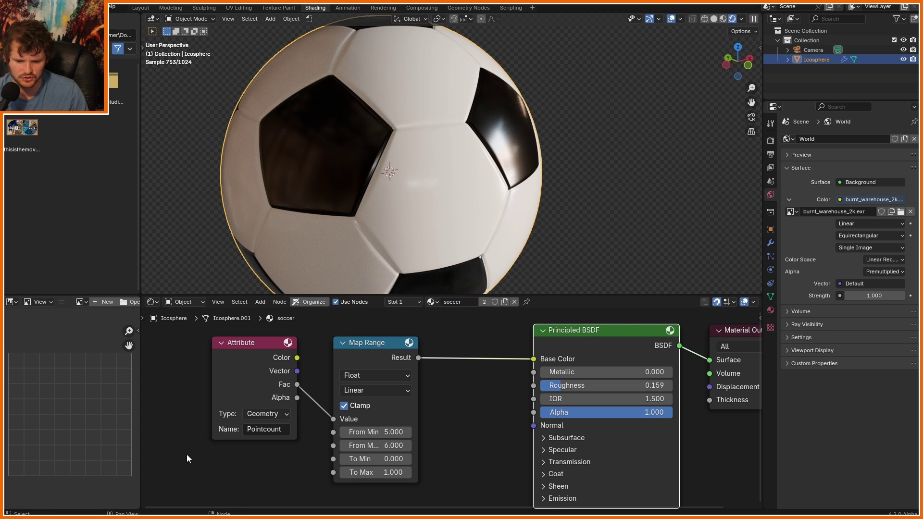
Step: Move the Attribute and Map Range nodes farther from the Principled BSDF to make room between them
drag(196, 457, 467, 367)
key(g)
click(244, 367)
scroll(244, 367, down, 4)
middle_drag(338, 373, 521, 368)
Step: Add a Noise Texture below Map Range, driven by Object texture coordinates with its Scale at 2, and preview it
key(shift+a)
click(496, 357)
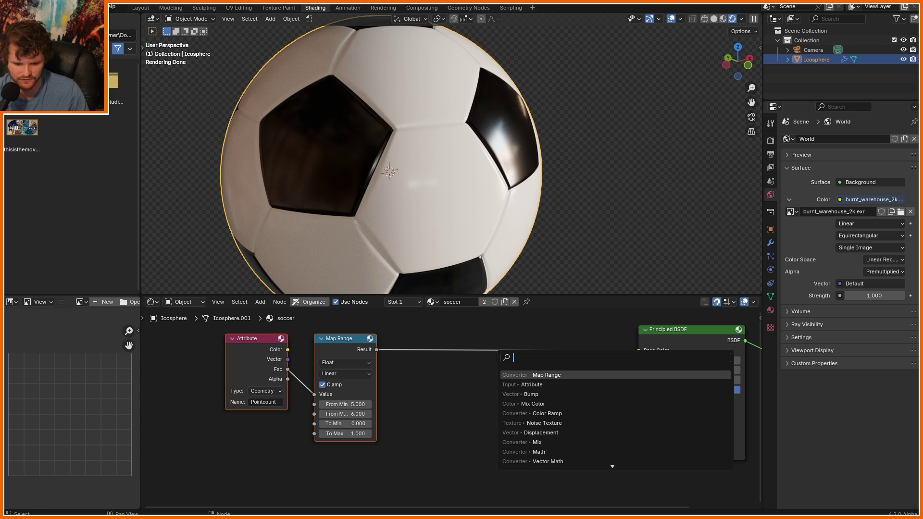
text(noise)
key(Return)
click(434, 399)
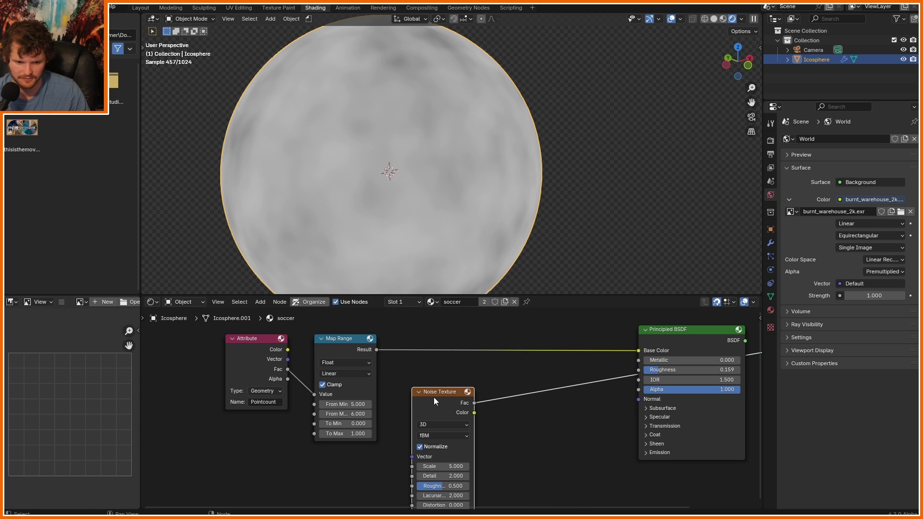
drag(480, 368, 454, 404)
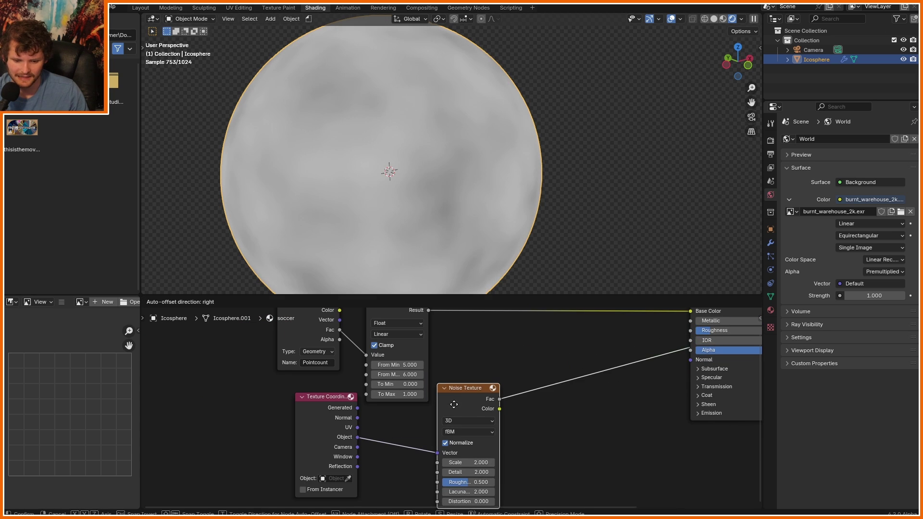
Step: Add a Color Ramp node and place it after the Noise Texture
key(shift+a)
click(603, 339)
text(col)
key(Down)
key(Return)
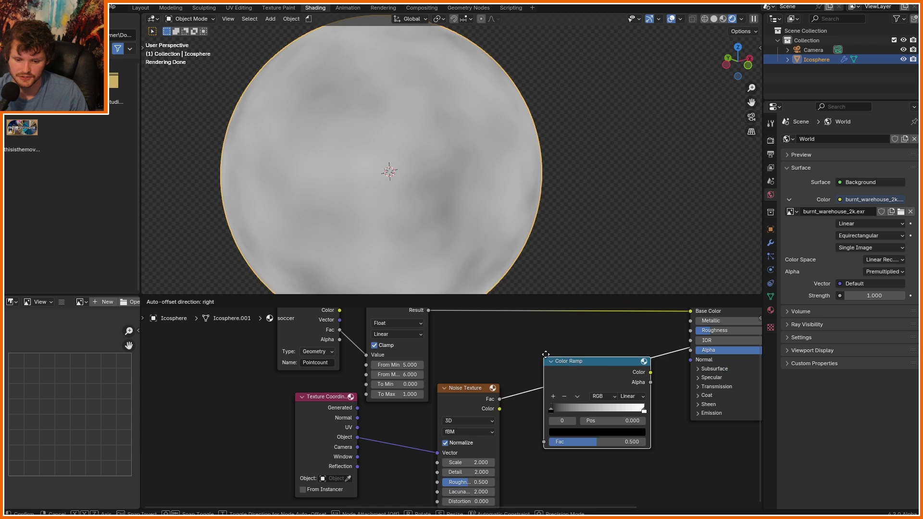
click(558, 361)
Step: Move the Color Ramp's black stop to 0.432 and white stop to 0.654, and raise the noise Detail to 8 and its Roughness
shift+drag(612, 421, 644, 421)
drag(573, 408, 591, 407)
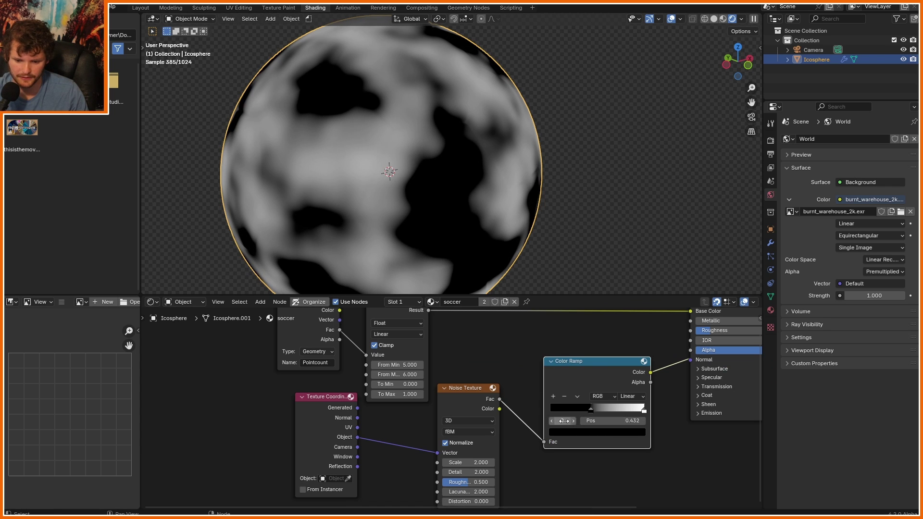
click(575, 422)
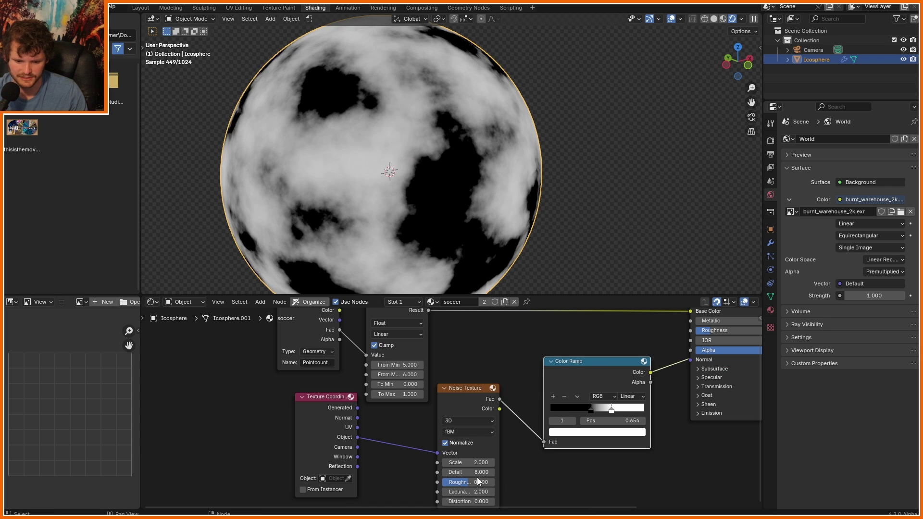
drag(468, 482, 487, 483)
Step: Connect the Color Ramp's Color to the Principled BSDF's Roughness and check the reflections on the ball
scroll(509, 376, down, 6)
middle_drag(509, 375, 304, 429)
drag(567, 437, 450, 370)
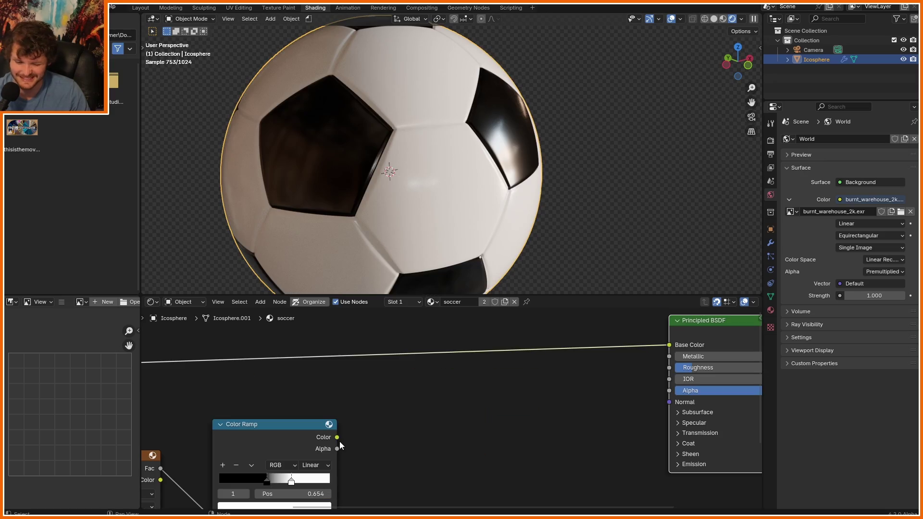
drag(337, 438, 668, 371)
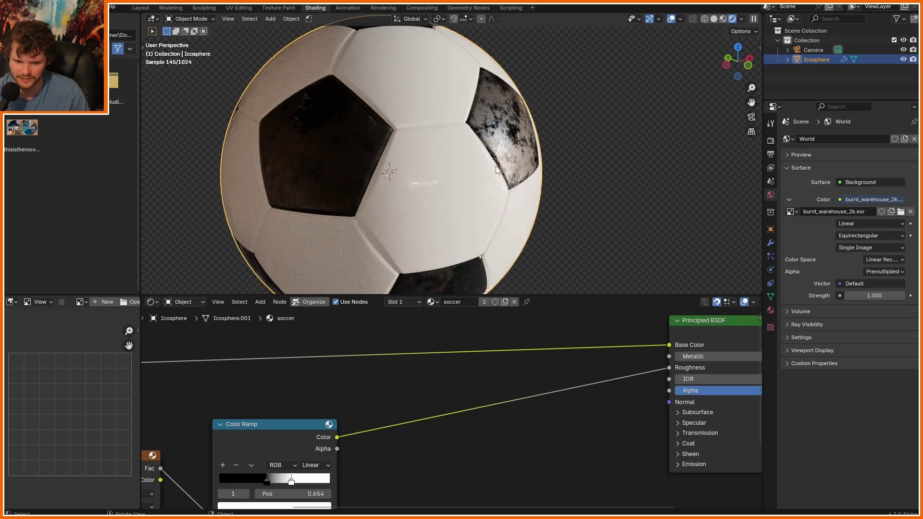
middle_drag(497, 169, 481, 128)
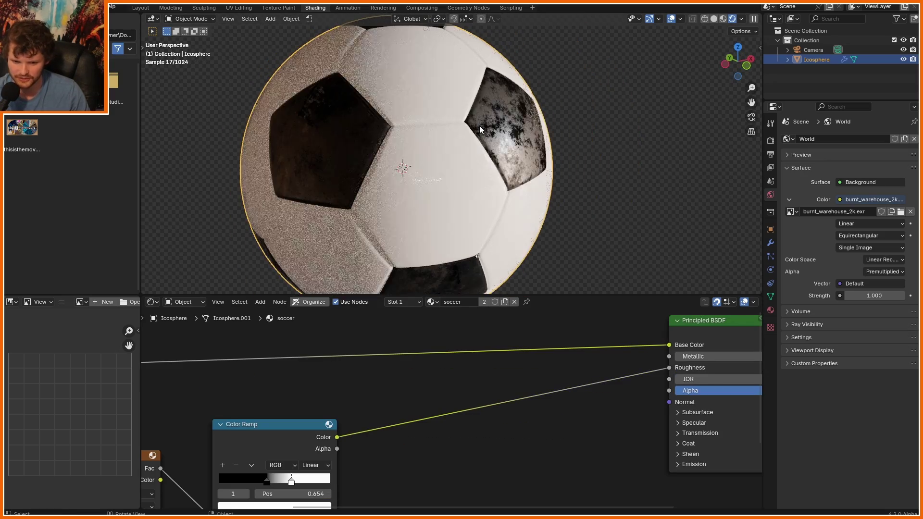
Step: Try inserting a Multiply color mix before Base Color, using the Color Ramp's Color as its Factor
key(shift+a)
text(mi)
click(508, 378)
click(463, 335)
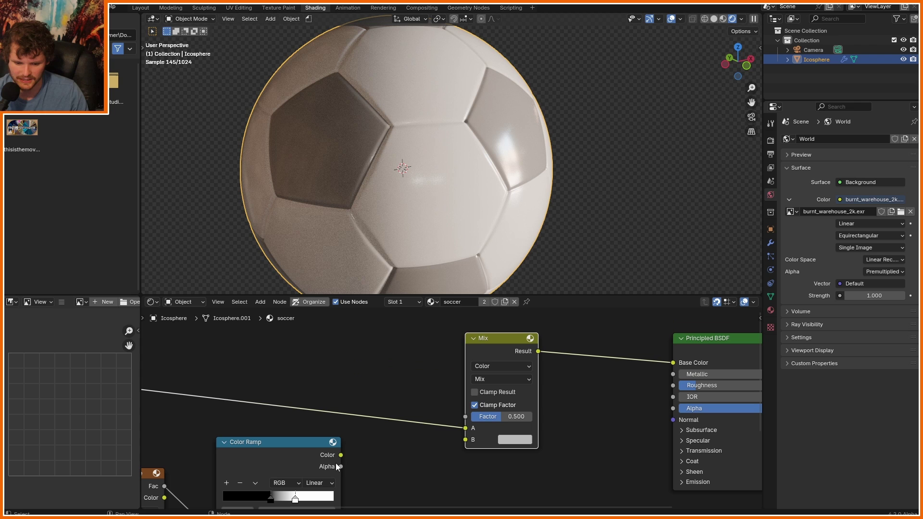
drag(340, 455, 466, 416)
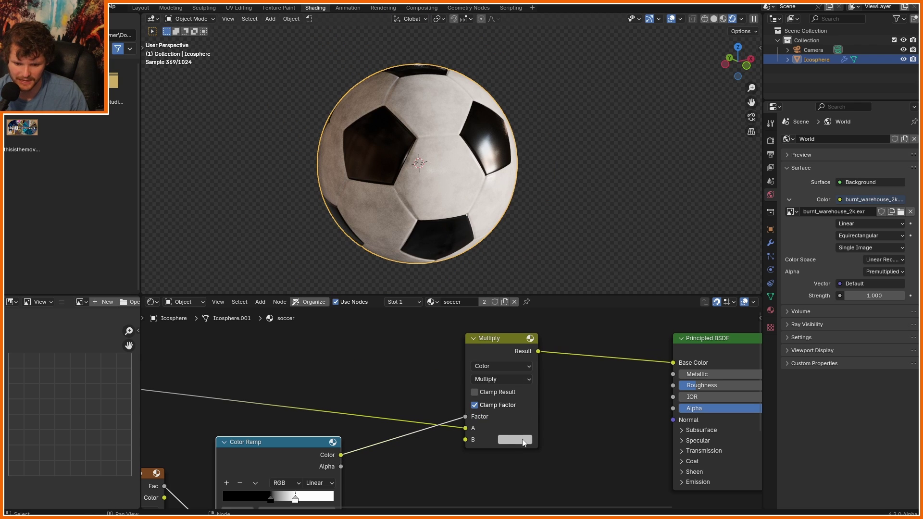
Step: Try black as the Multiply node's B color and toggle its muting to compare the dirt effect
click(524, 442)
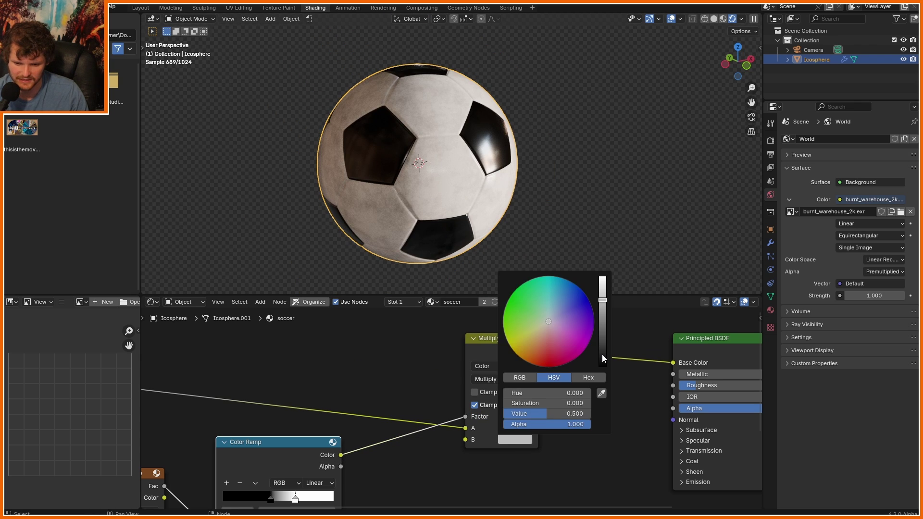
drag(602, 353, 602, 436)
mouse_move(299, 441)
mouse_down()
mouse_move(296, 422)
mouse_move(286, 443)
mouse_up()
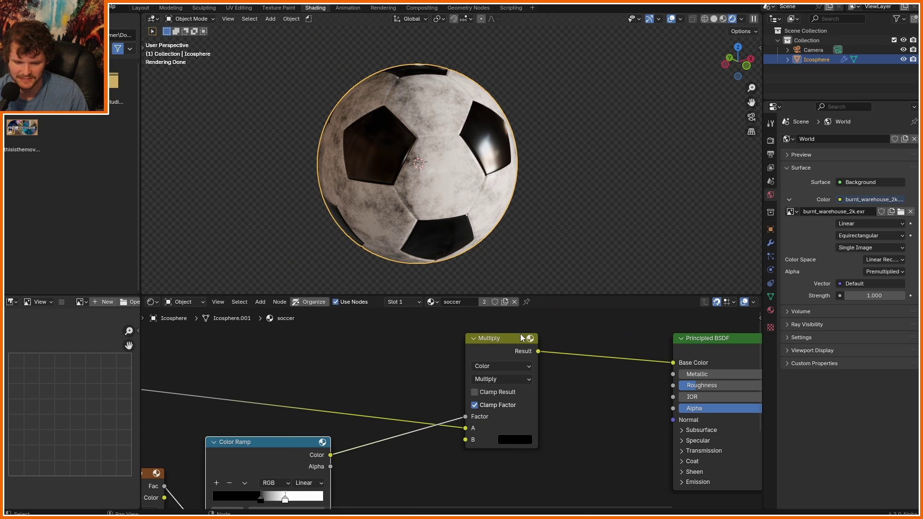
click(515, 339)
key(m)
key(m)
Step: Set the Color Ramp's dark stop to a color value of 0.1 and its light stop to 0.75
middle_drag(356, 457, 453, 356)
scroll(368, 426, up, 3)
click(368, 417)
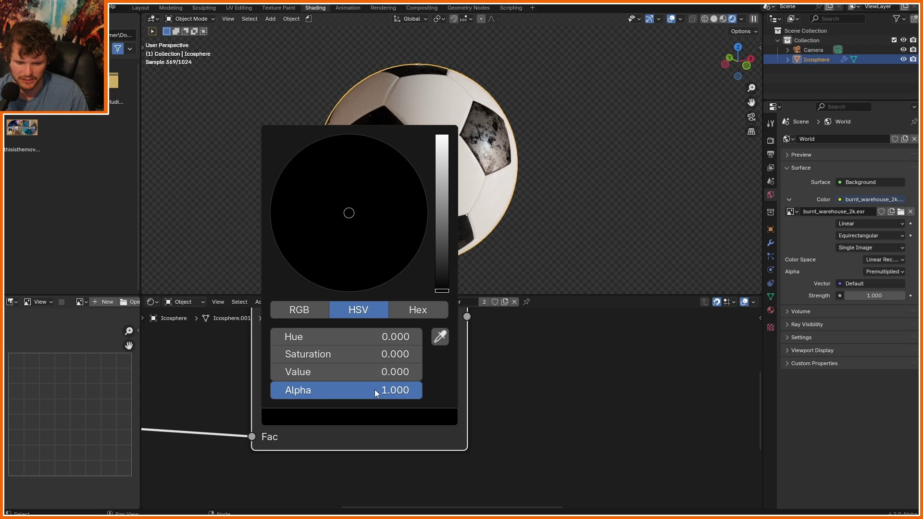
click(367, 377)
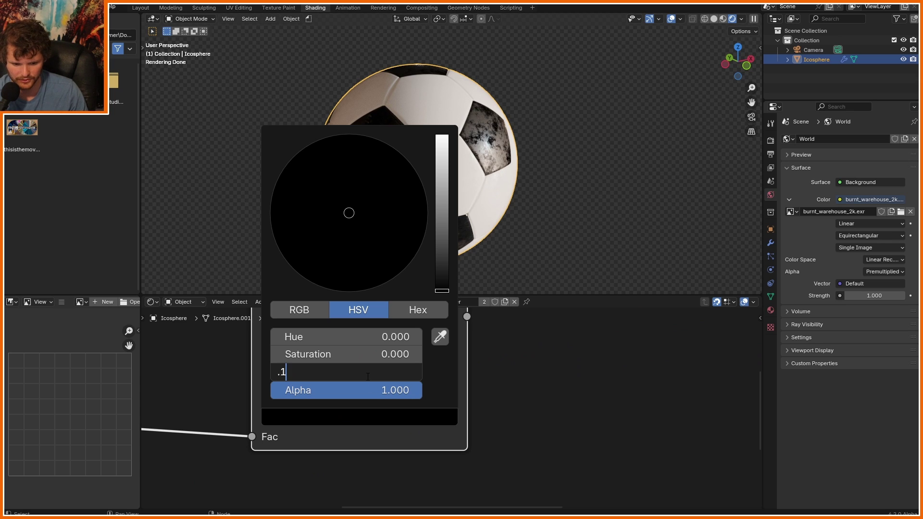
text(.1)
key(Return)
click(309, 397)
click(325, 415)
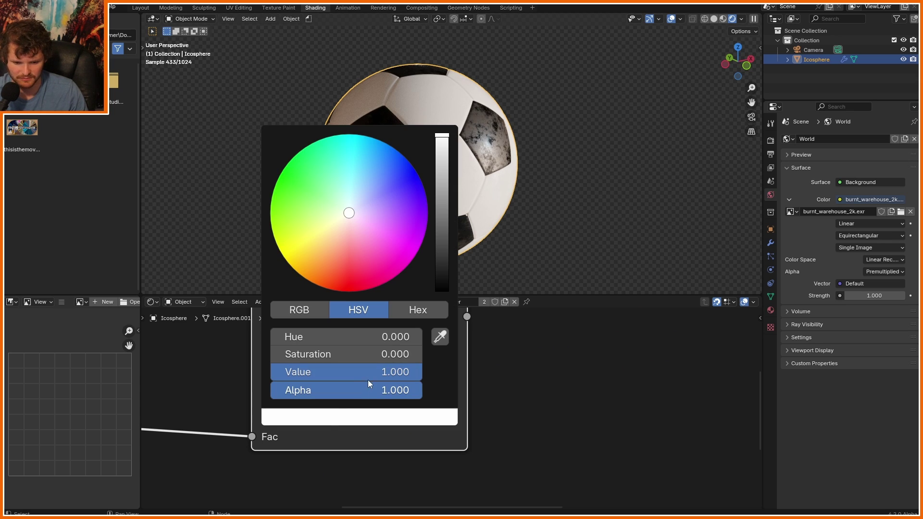
key(Return)
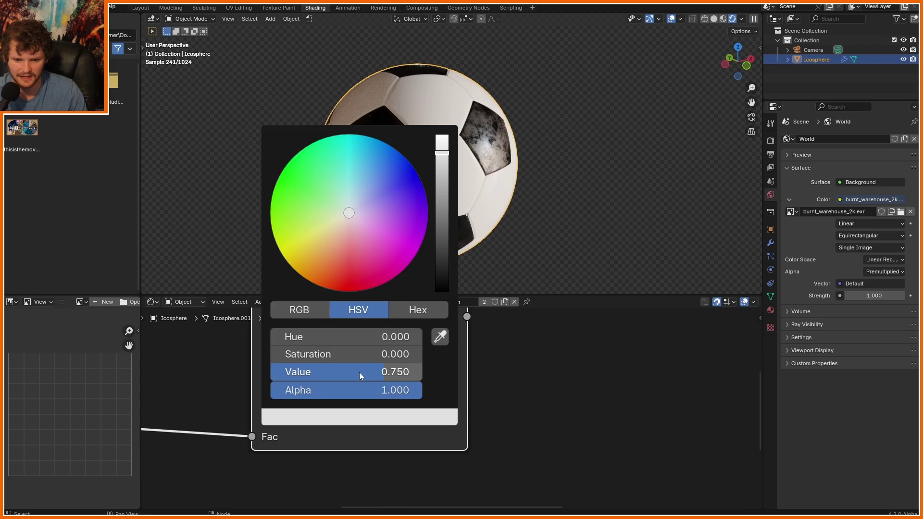
Step: Add a Bump node with the Color Ramp's Color as Height and connect its Normal to the Principled BSDF
scroll(283, 364, down, 2)
drag(288, 359, 382, 449)
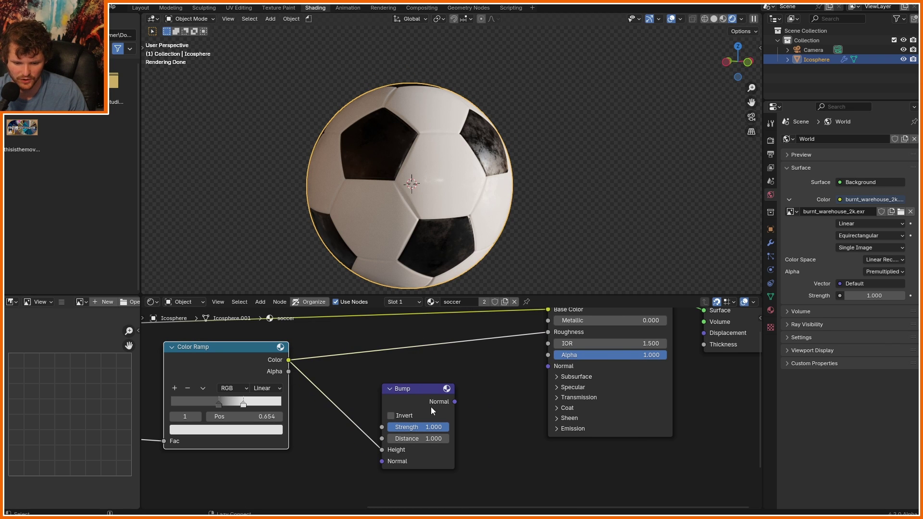
drag(454, 402, 548, 367)
Step: Inspect the bumpy surface up close and set the Bump node's Strength to 0.1
scroll(466, 153, up, 3)
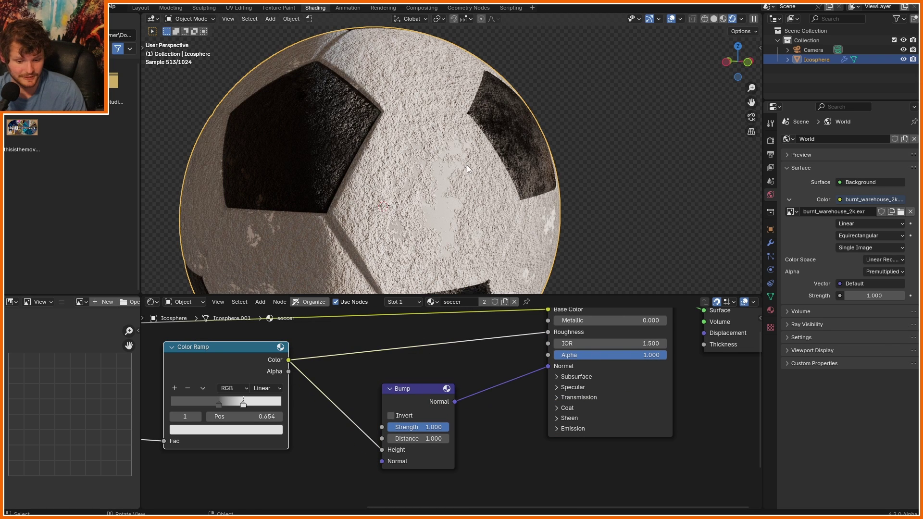
click(433, 427)
text(.1)
key(Return)
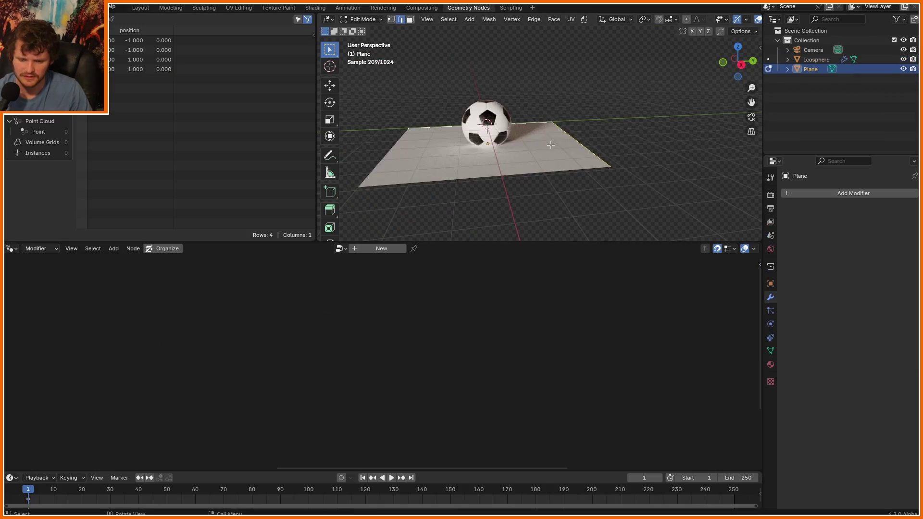
Step: Extrude the floor plane's two selected edges upward along Z into walls and bevel the corner edges into a rounded backdrop
key(e)
key(z)
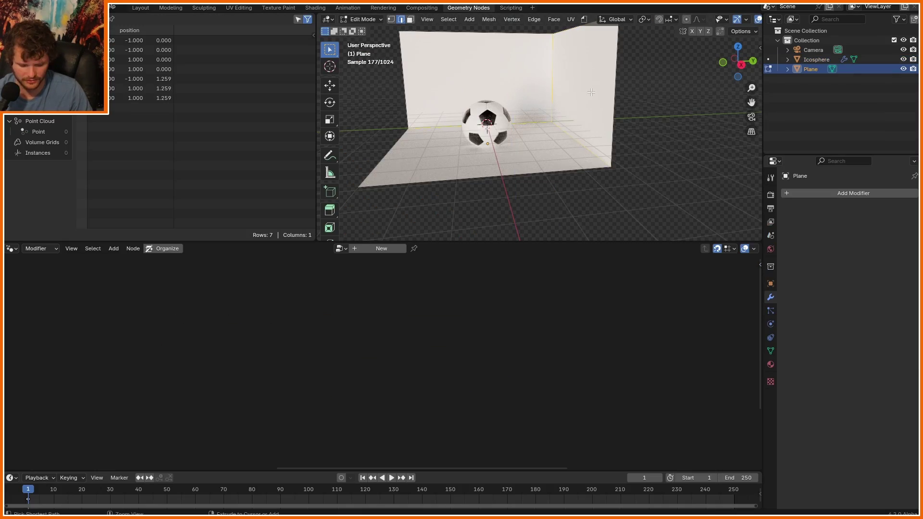
key(ctrl+b)
scroll(639, 79, up, 5)
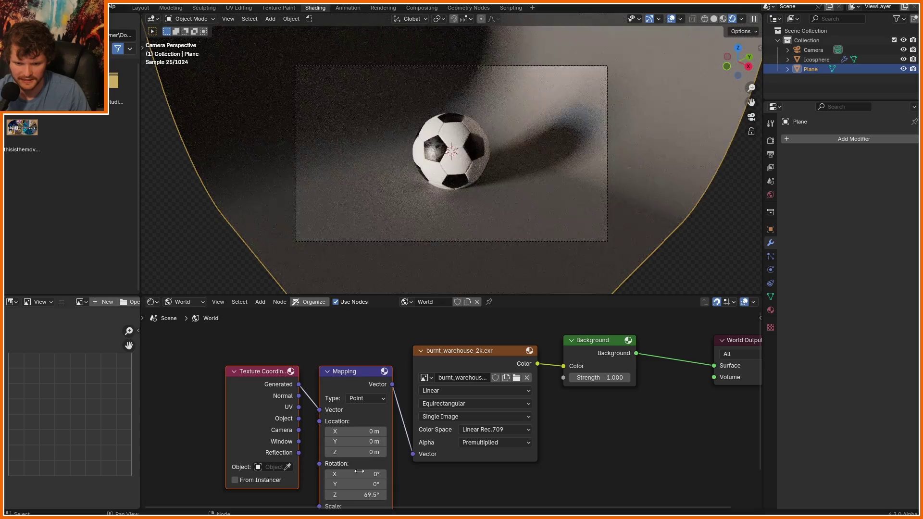
scroll(459, 250, up, 2)
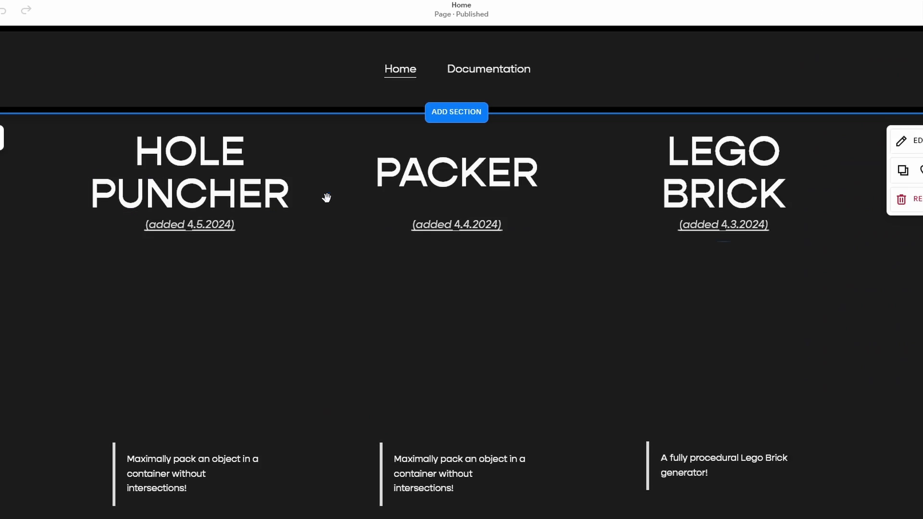
scroll(325, 198, down, 1)
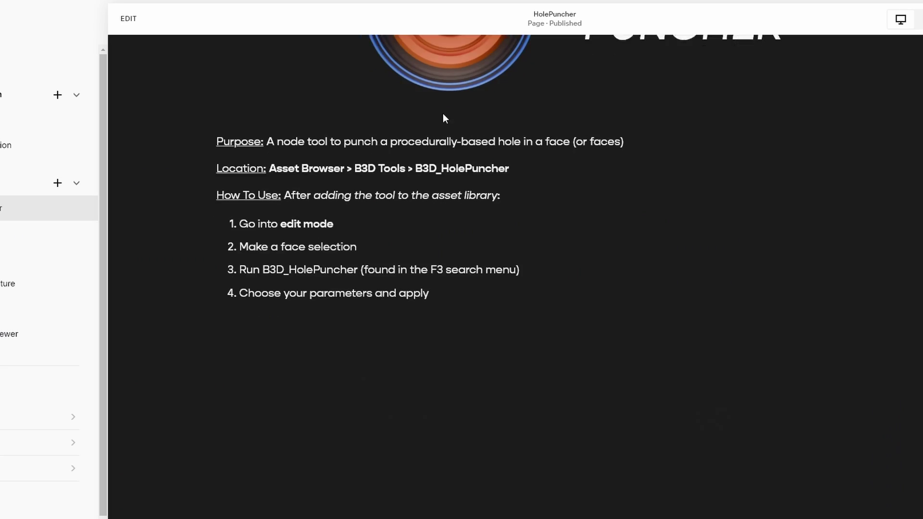
scroll(444, 112, down, 7)
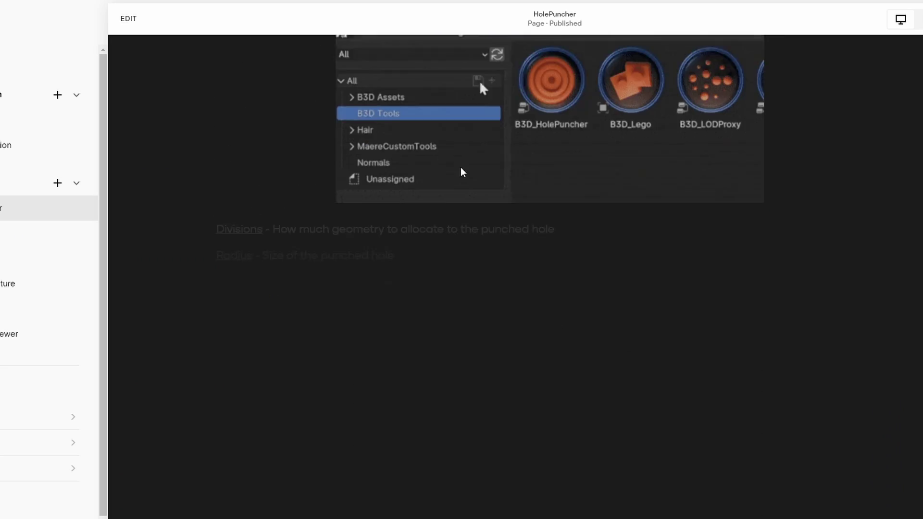